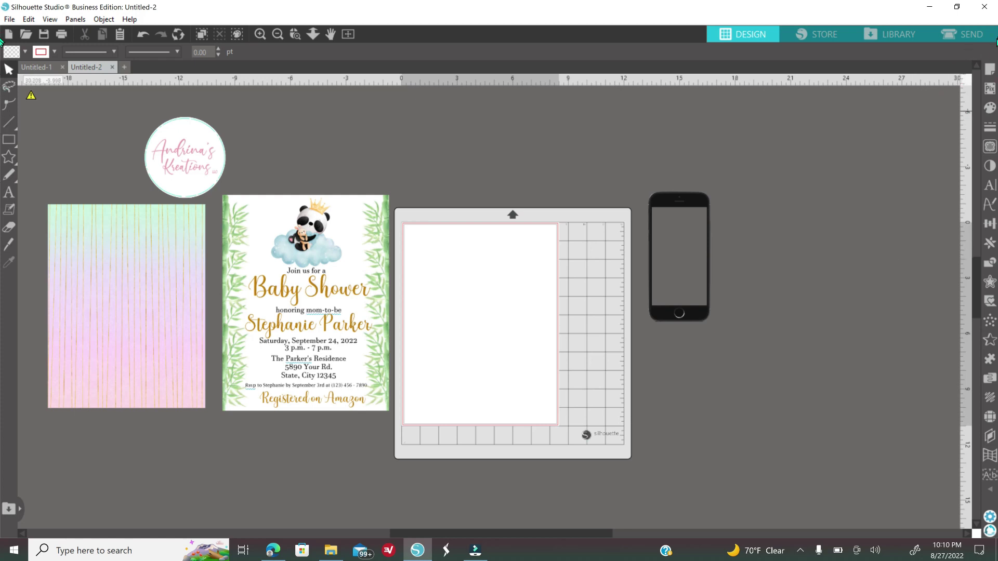
In Page Setup, try the 12x12 media size, then set it back to Letter (8.5 × 11 in)
click(989, 69)
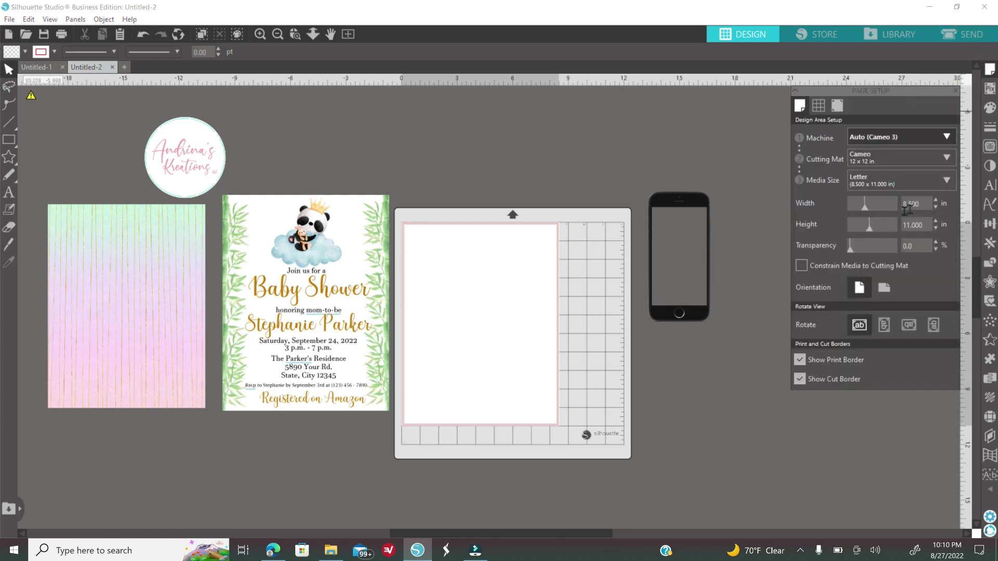
click(864, 186)
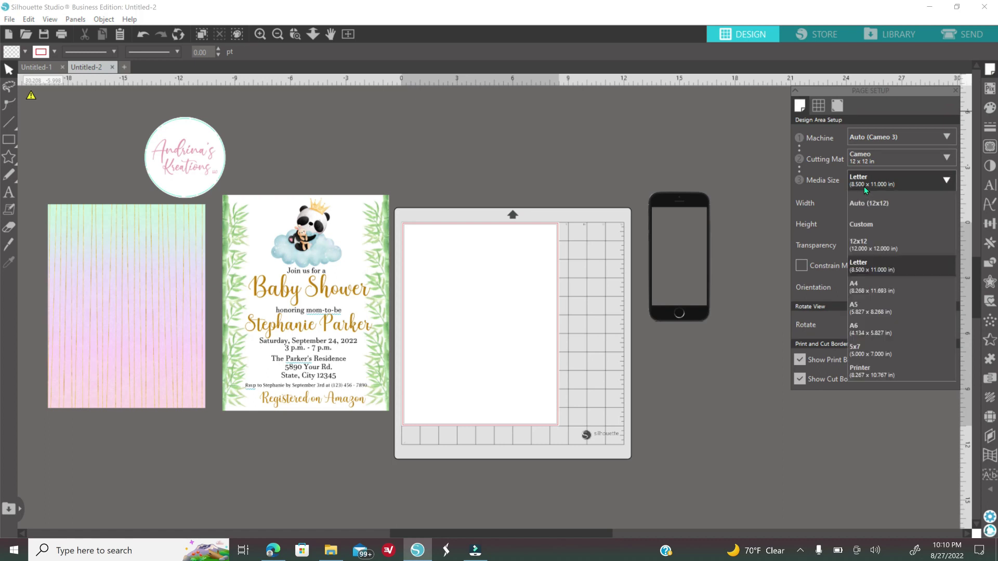
click(877, 240)
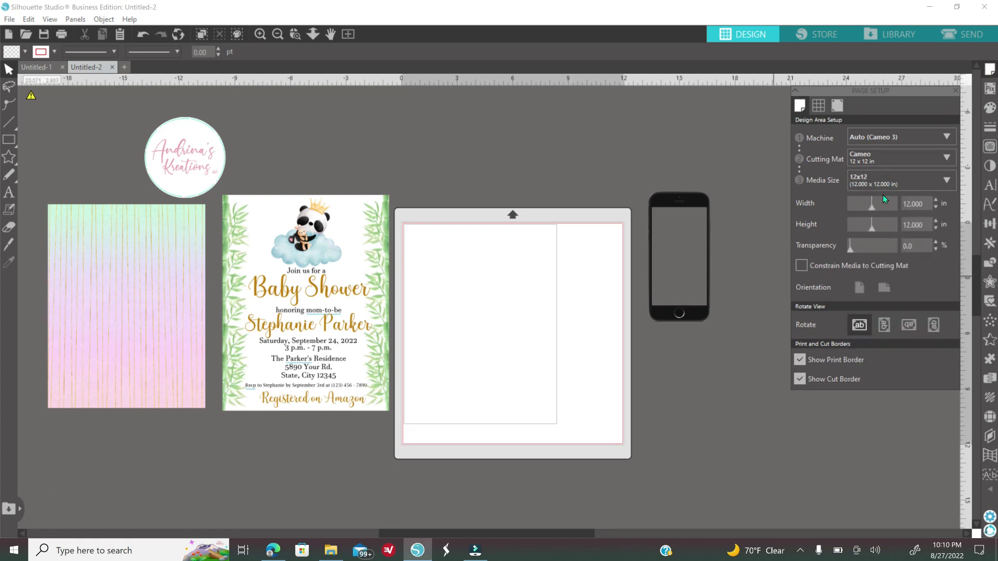
click(867, 183)
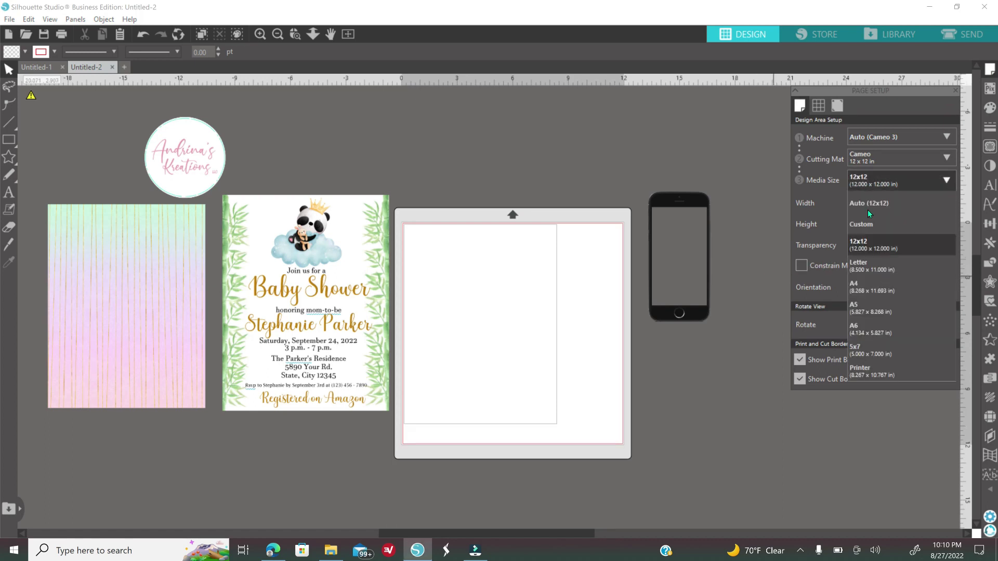
click(865, 267)
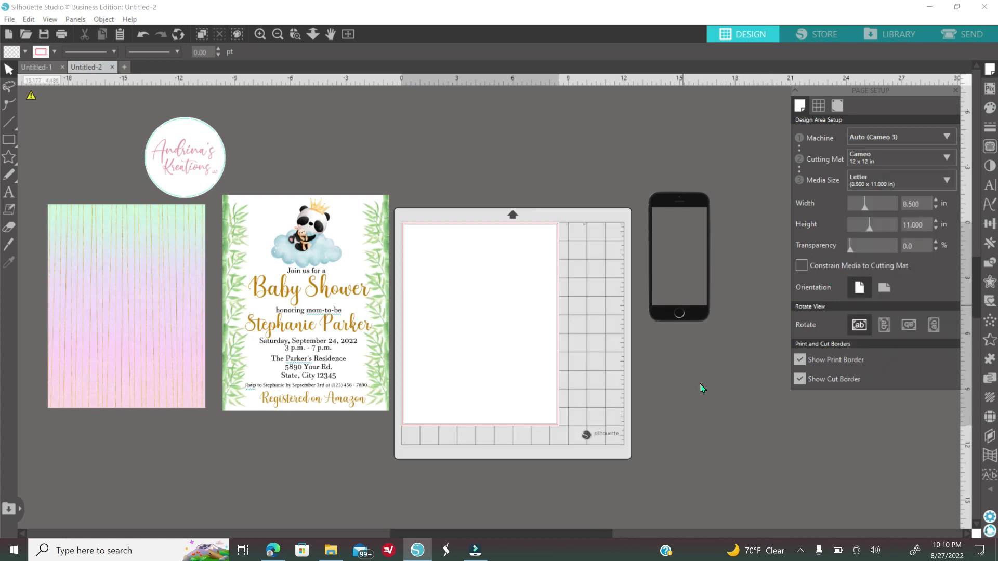
click(283, 555)
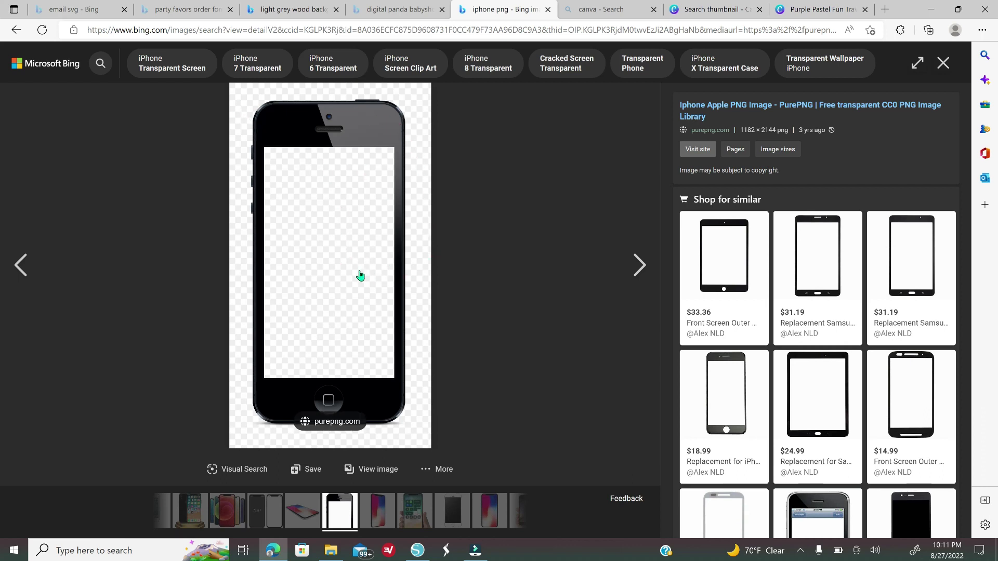
right_click(338, 247)
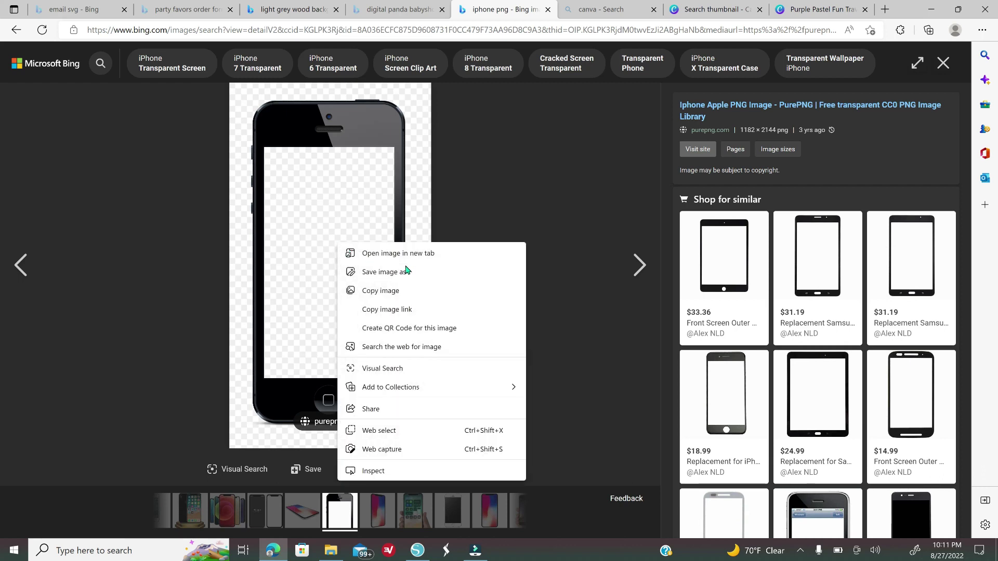
click(418, 551)
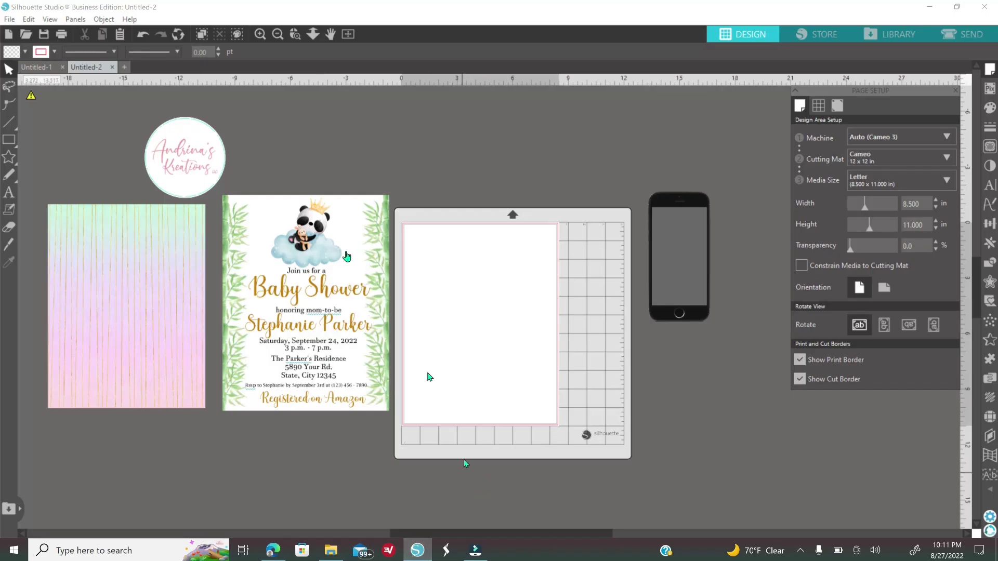
Drag the business logo from the Pictures folder onto the canvas, then delete the imported copy
click(10, 19)
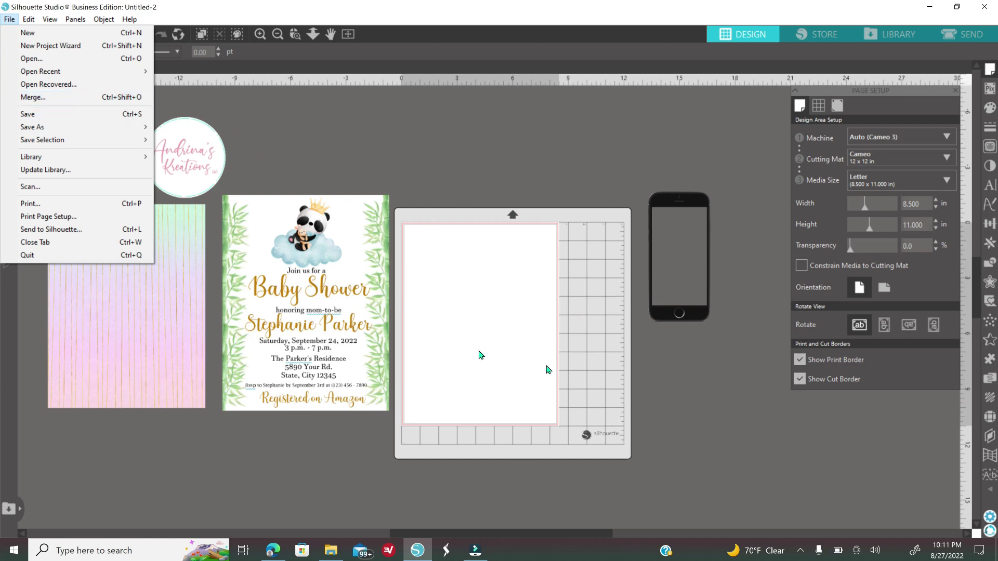
click(475, 156)
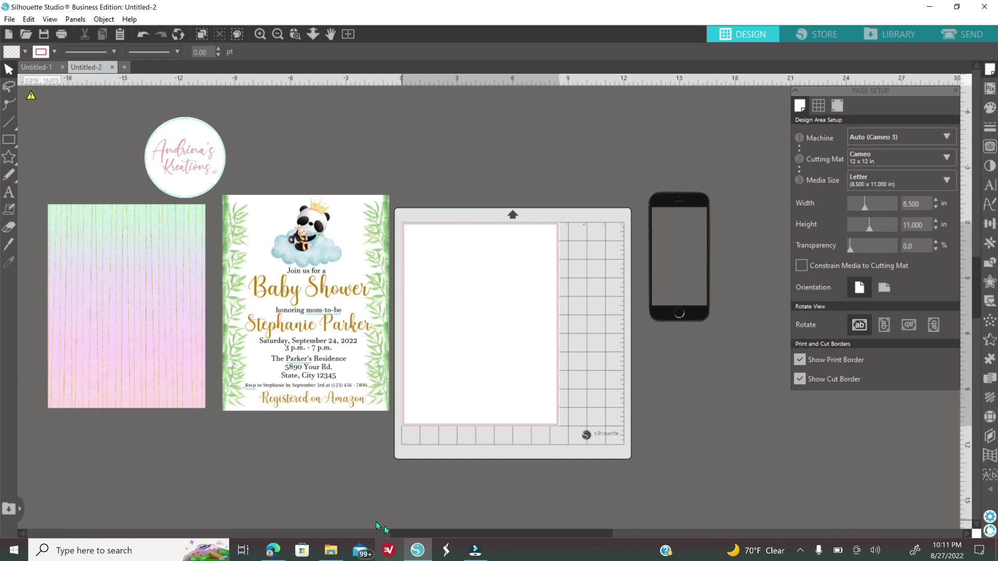
click(332, 551)
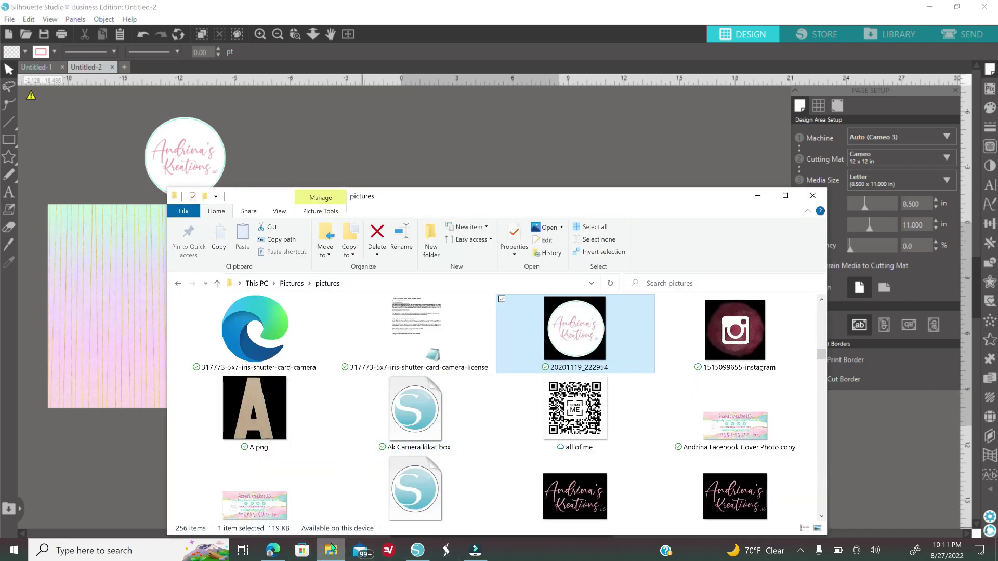
drag(567, 348, 546, 73)
click(756, 197)
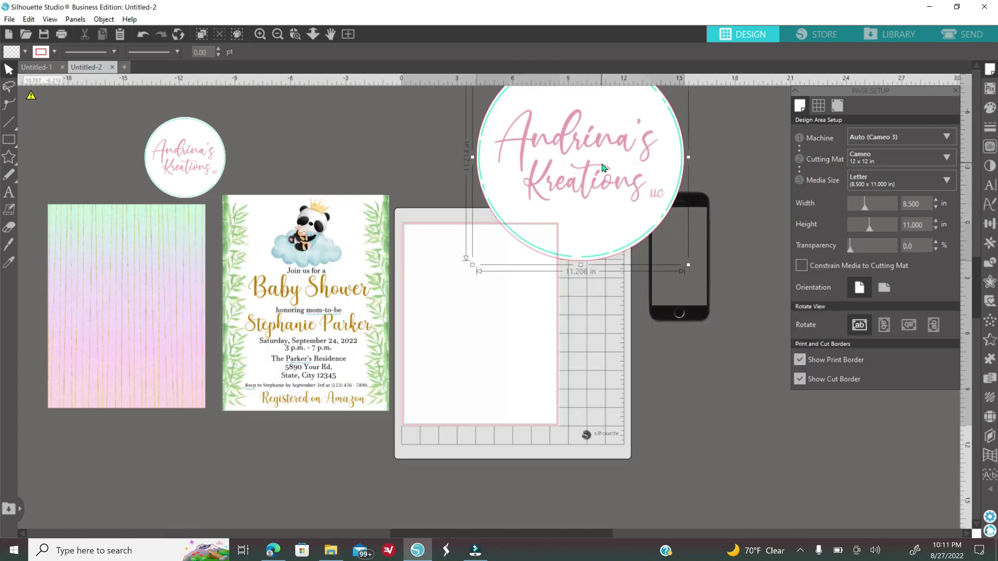
key(Delete)
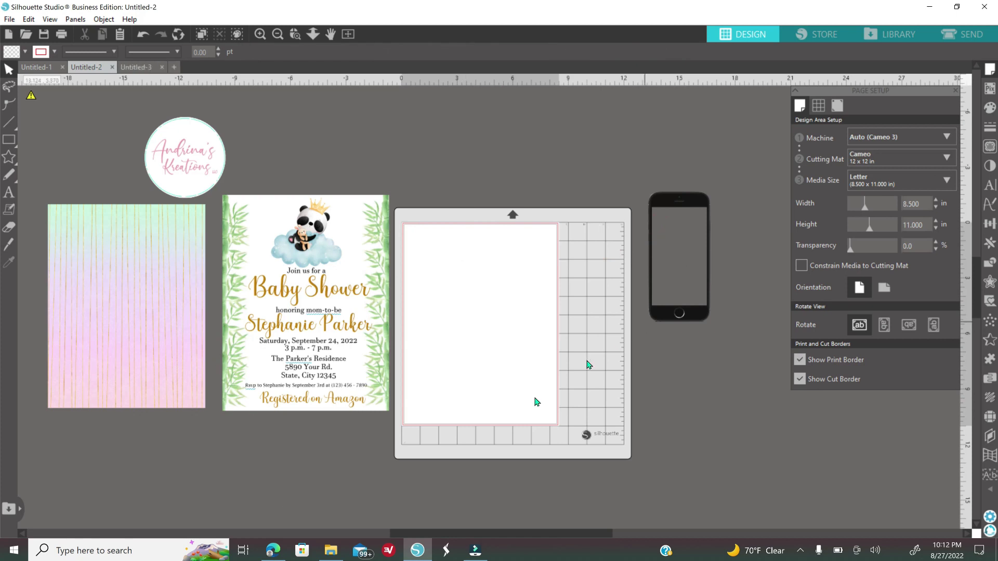
In Edge, open the Grey wood HD wallpaper from the light grey wood results and copy the image
click(273, 551)
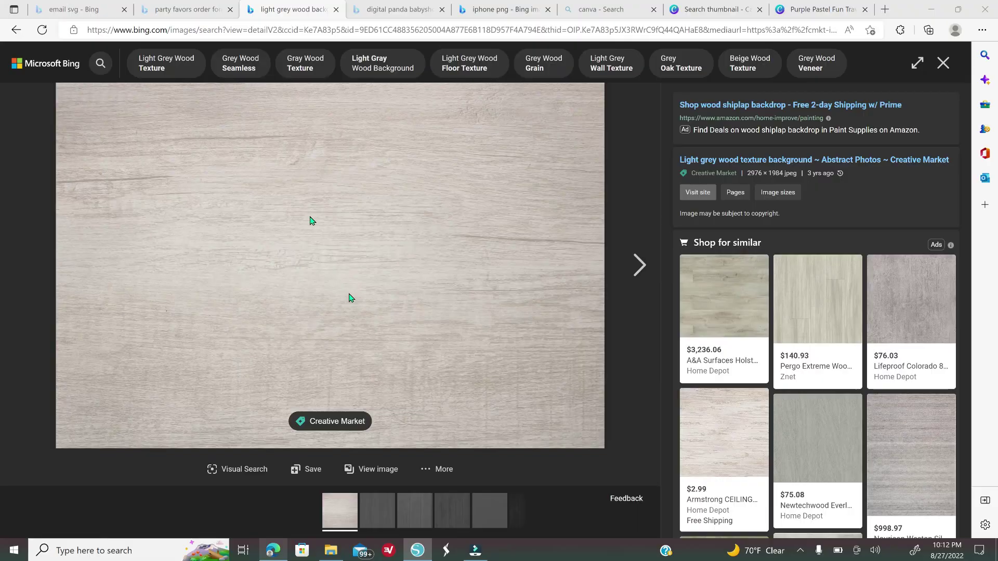
click(16, 30)
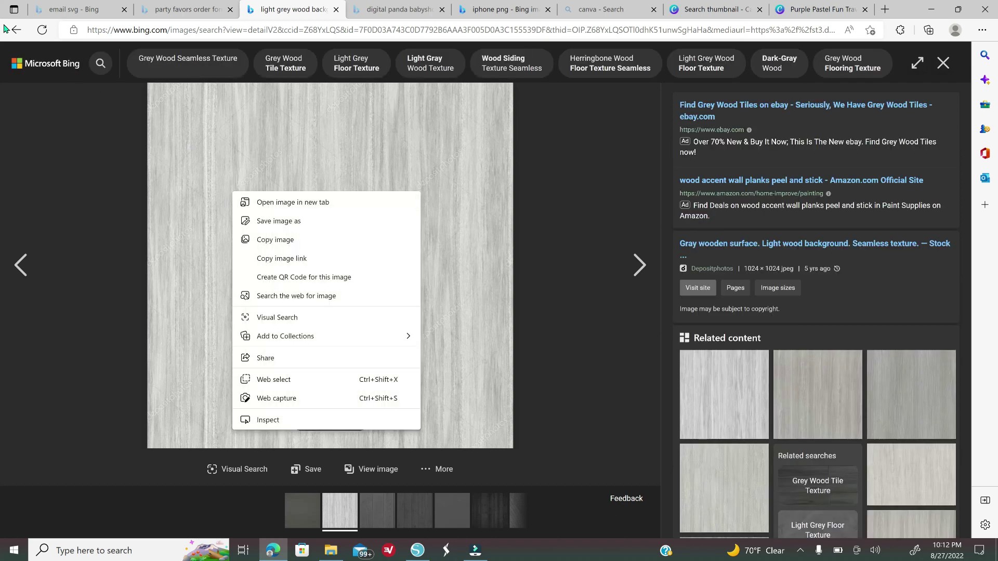
click(16, 29)
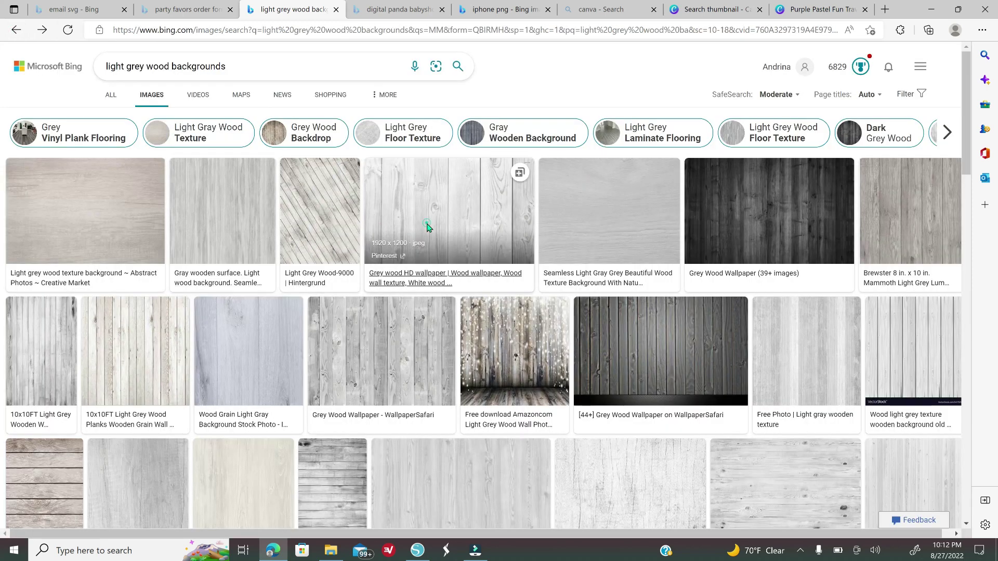
click(407, 234)
right_click(304, 227)
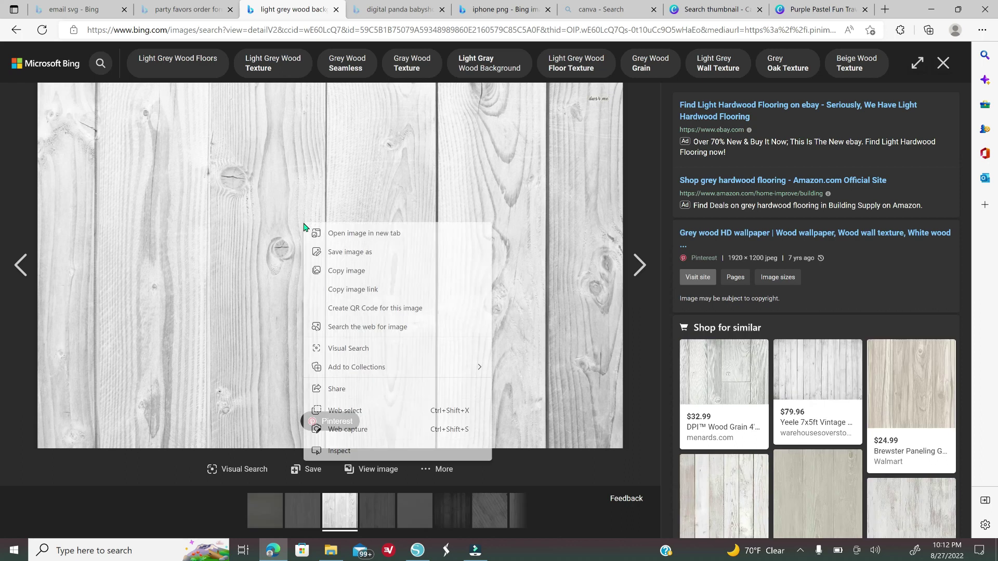
click(359, 270)
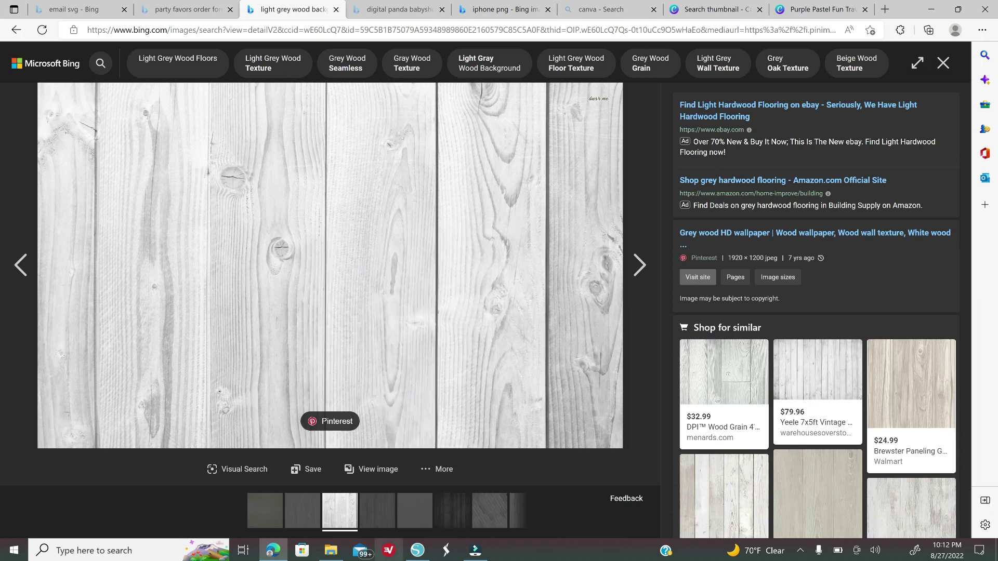
Paste the copied grey wood image onto the mat, then delete it
click(417, 550)
right_click(518, 228)
click(540, 283)
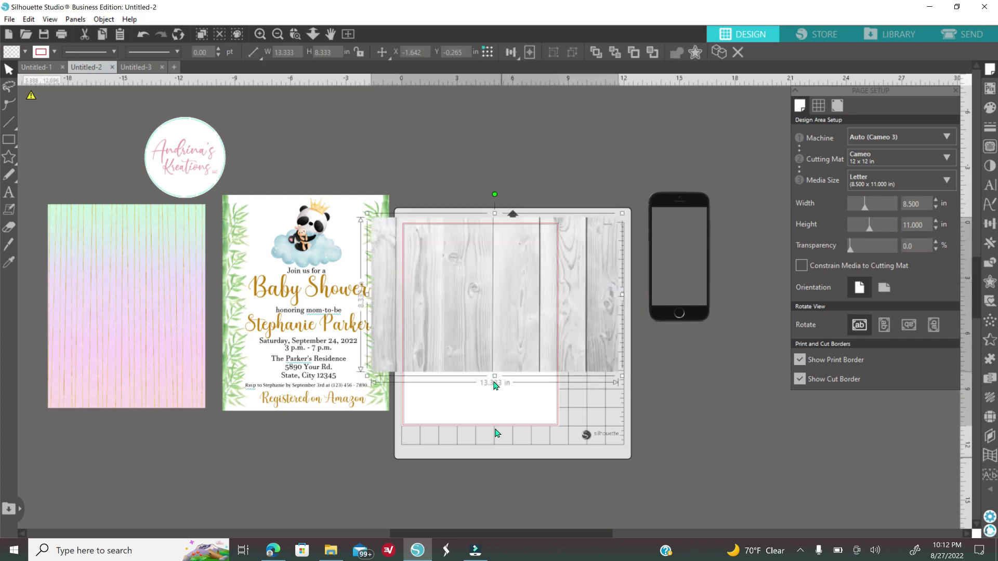
drag(510, 313, 551, 373)
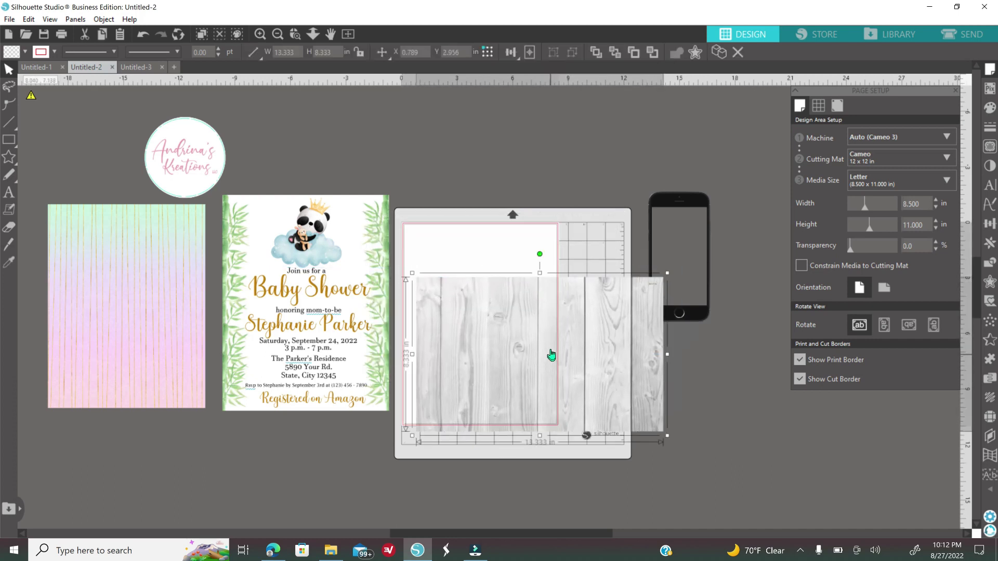
key(Delete)
Drag the pastel striped image onto the mat and position it over the page
drag(172, 374, 530, 369)
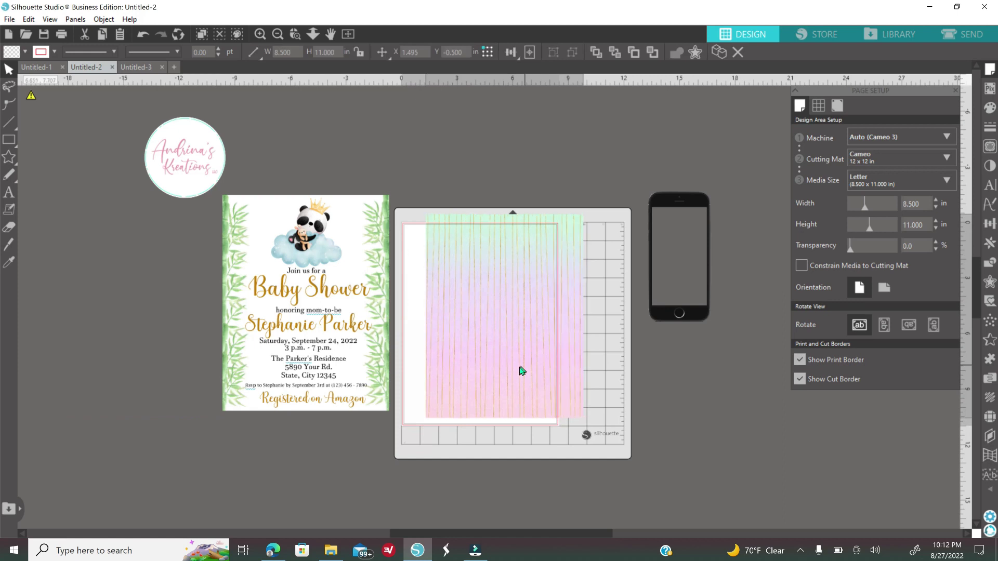
drag(522, 371, 494, 350)
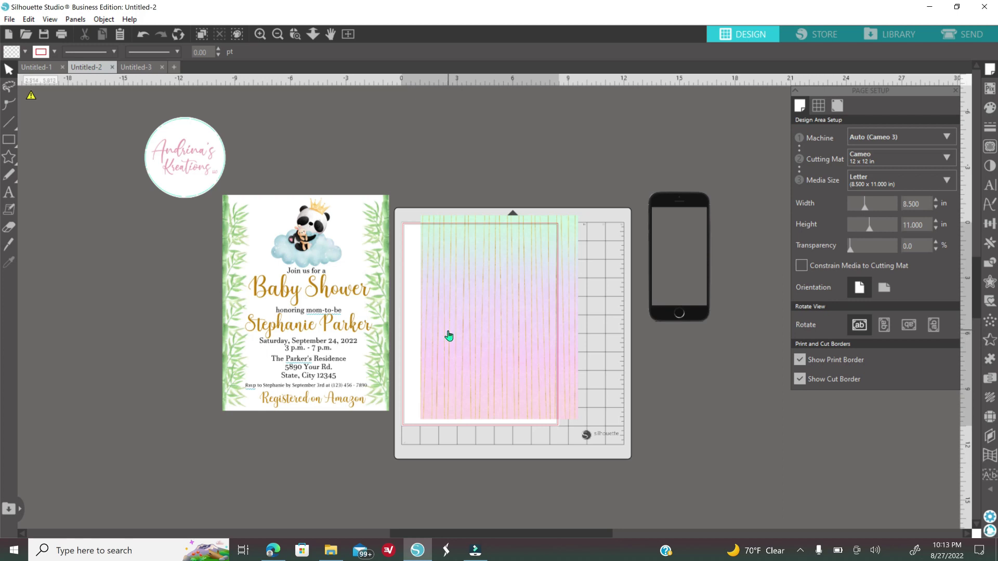
drag(485, 334, 509, 349)
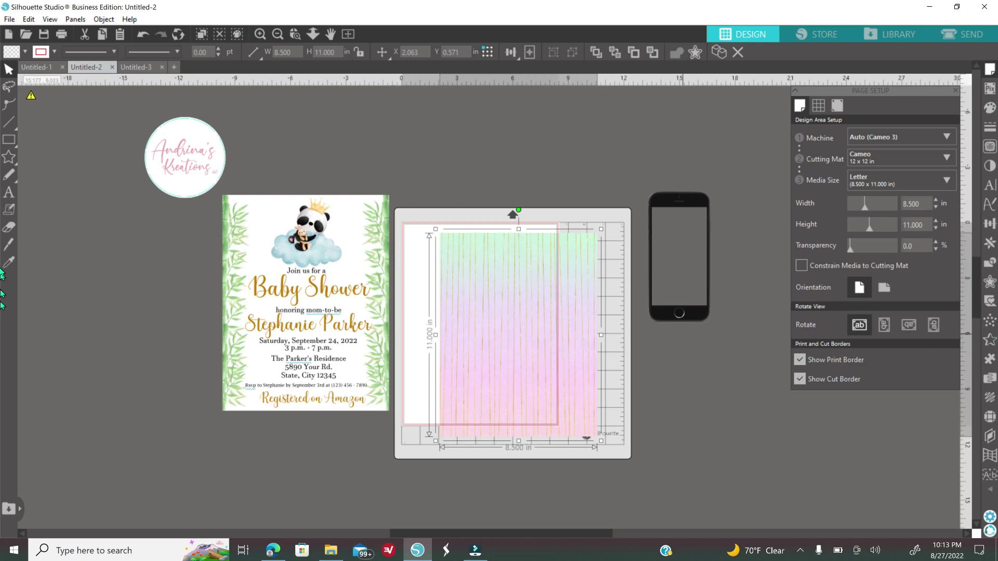
Center the striped background to the page with Align, and place the phone image at its lower left
click(989, 223)
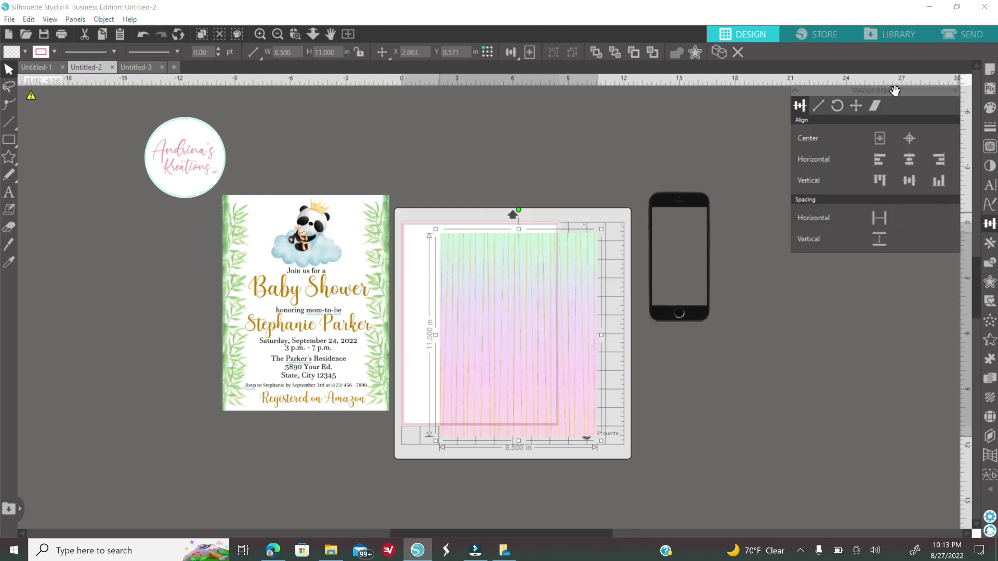
click(911, 139)
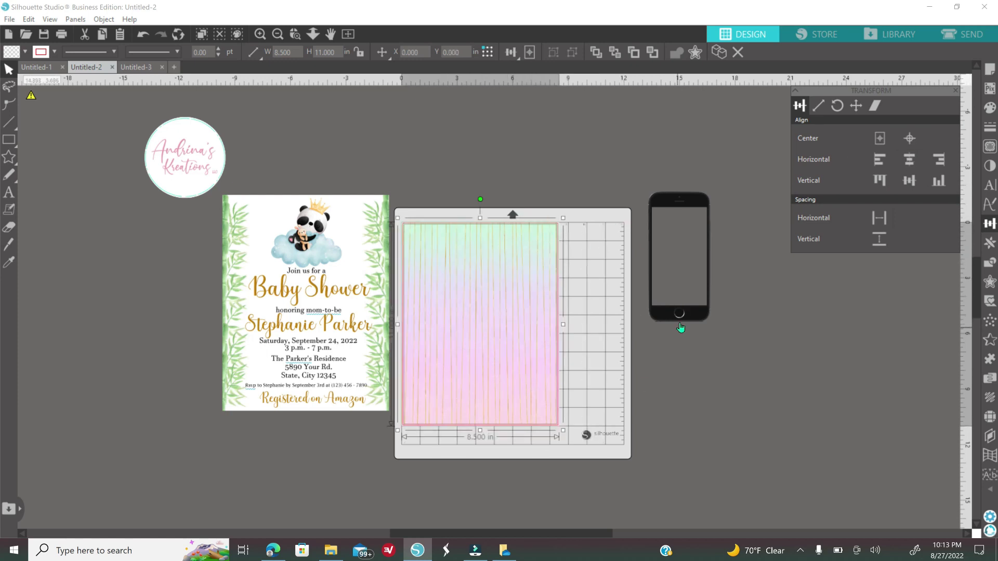
drag(679, 320, 429, 403)
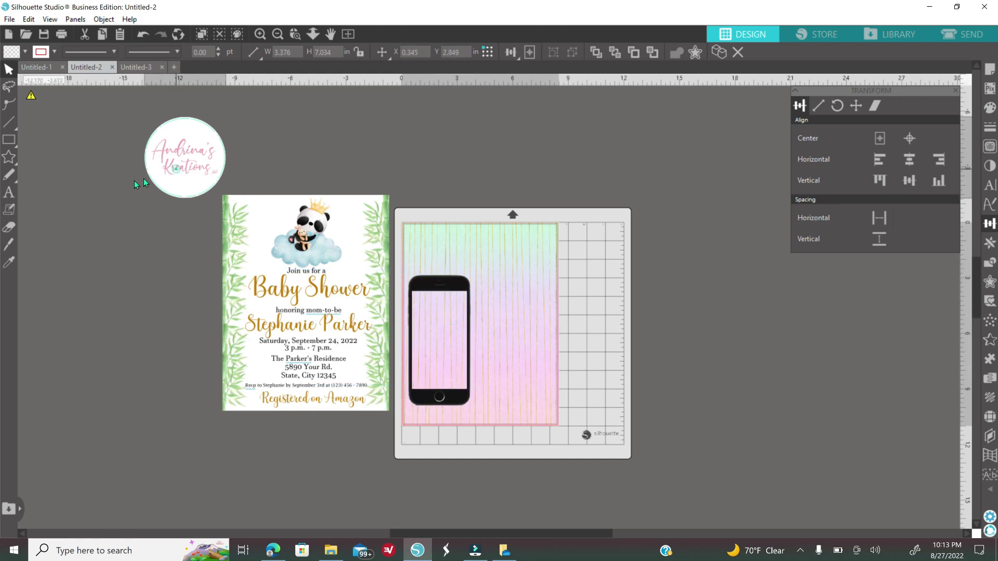
Undo a stray move, then select all invitation parts and duplicate them
click(349, 361)
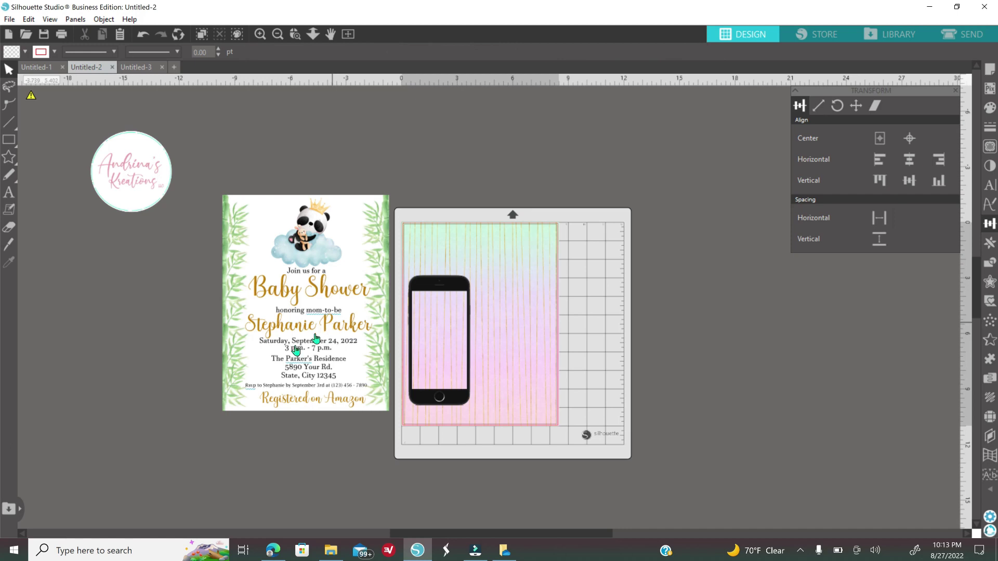
drag(360, 223, 372, 248)
key(Escape)
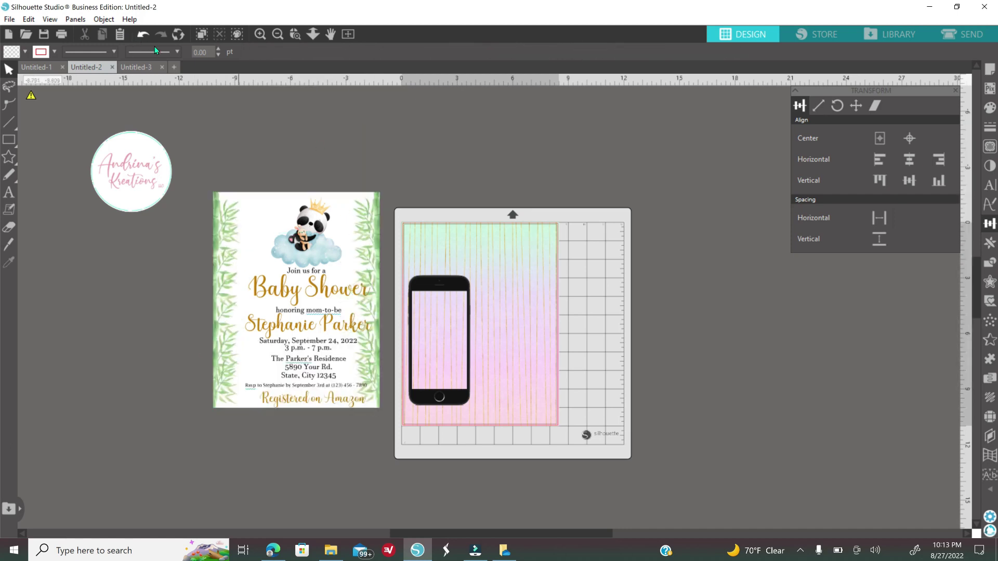
click(141, 36)
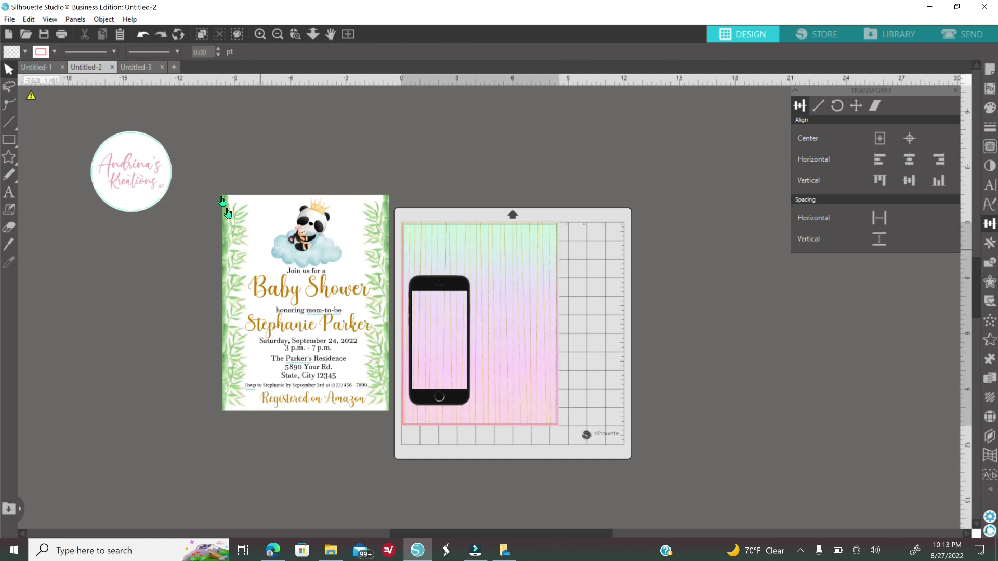
drag(201, 172, 393, 426)
right_click(295, 433)
click(338, 185)
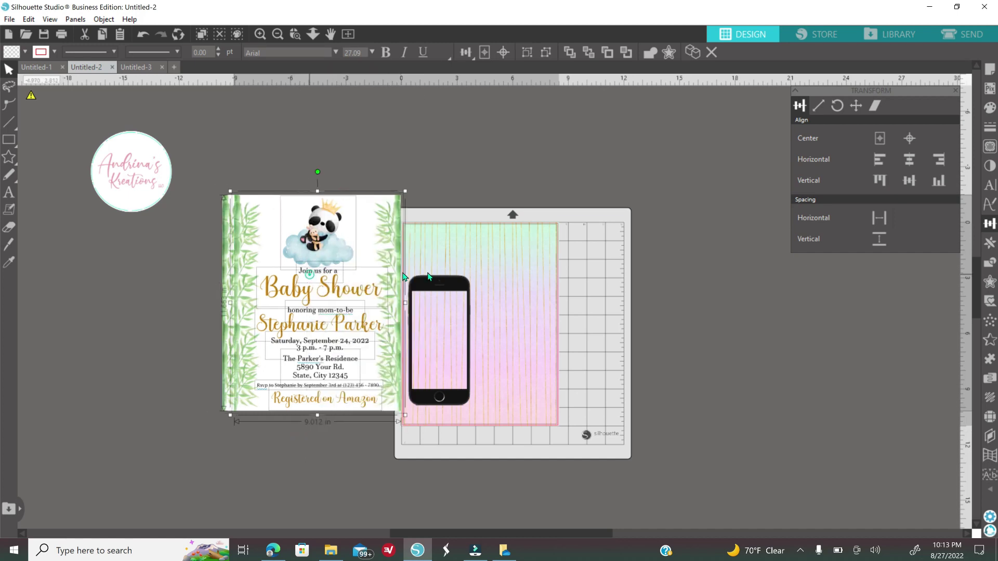
Group the duplicate invitation, move it onto the mat, and scale it to 5.829 × 7.544 in
drag(300, 279, 640, 303)
right_click(640, 302)
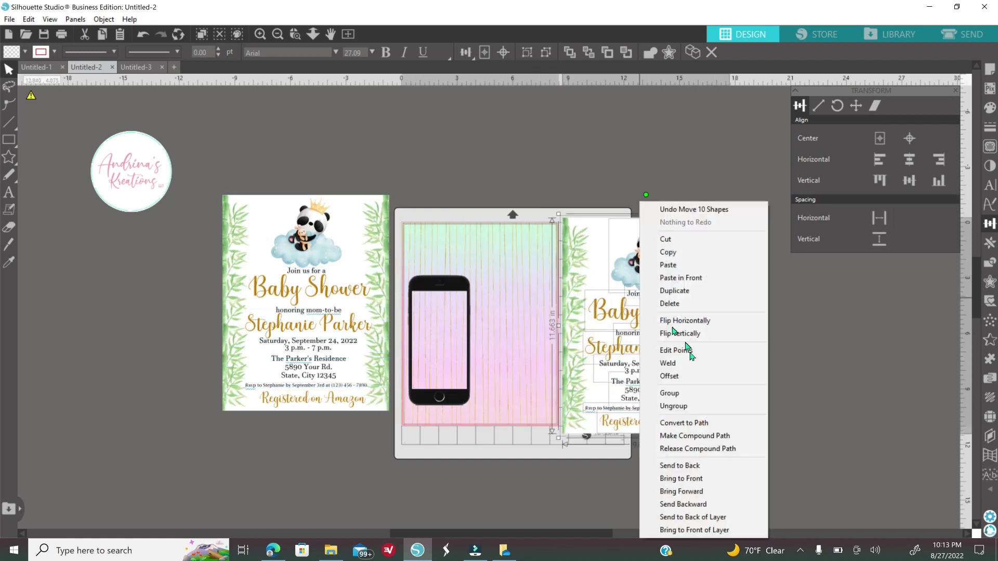
click(694, 395)
drag(669, 369, 593, 389)
drag(657, 237, 563, 358)
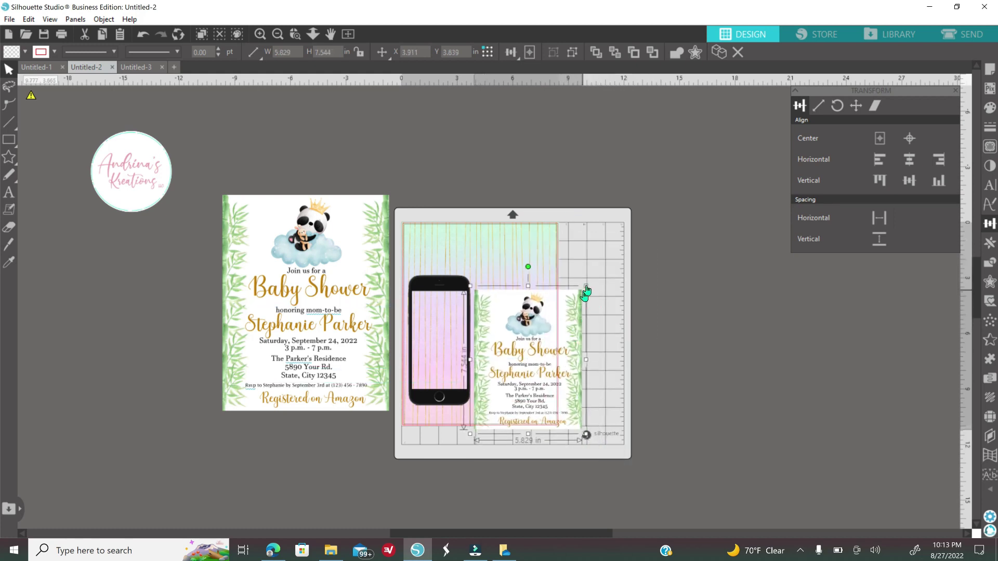
click(260, 34)
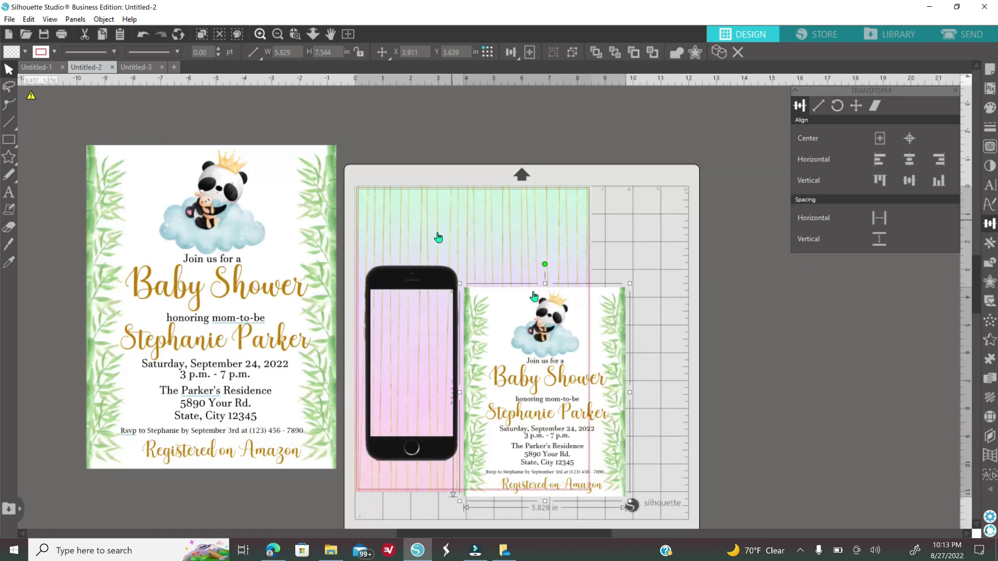
Resize the invitation card to 3.801 × 4.919 in and nudge it into place beside the phone
click(260, 34)
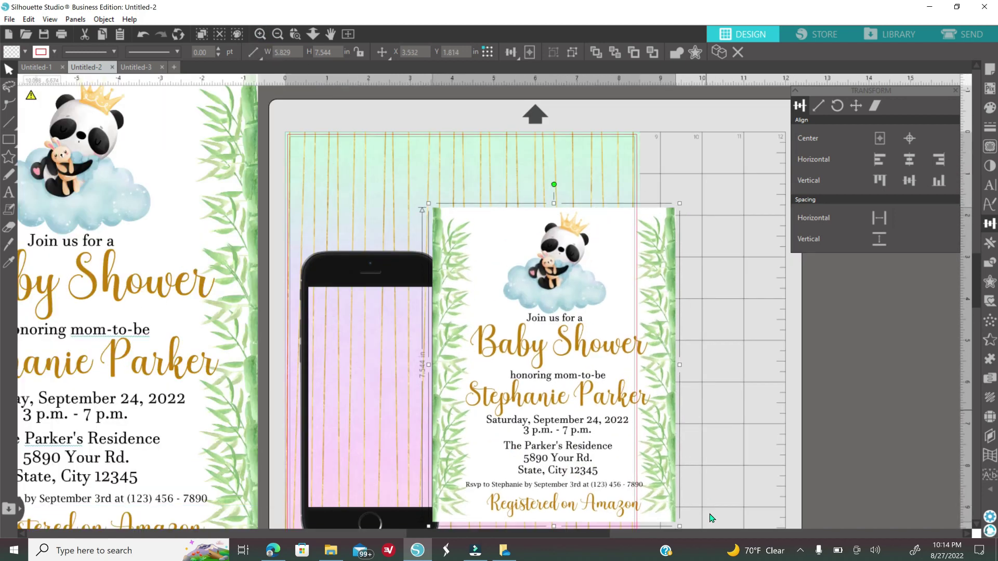
drag(566, 452, 574, 423)
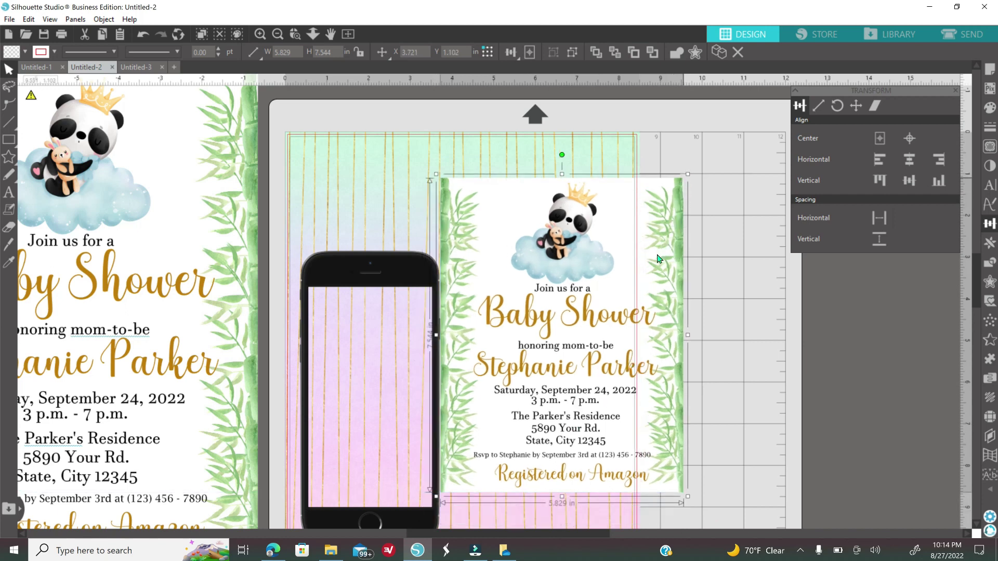
drag(658, 261, 640, 311)
drag(531, 394, 539, 414)
right_click(537, 408)
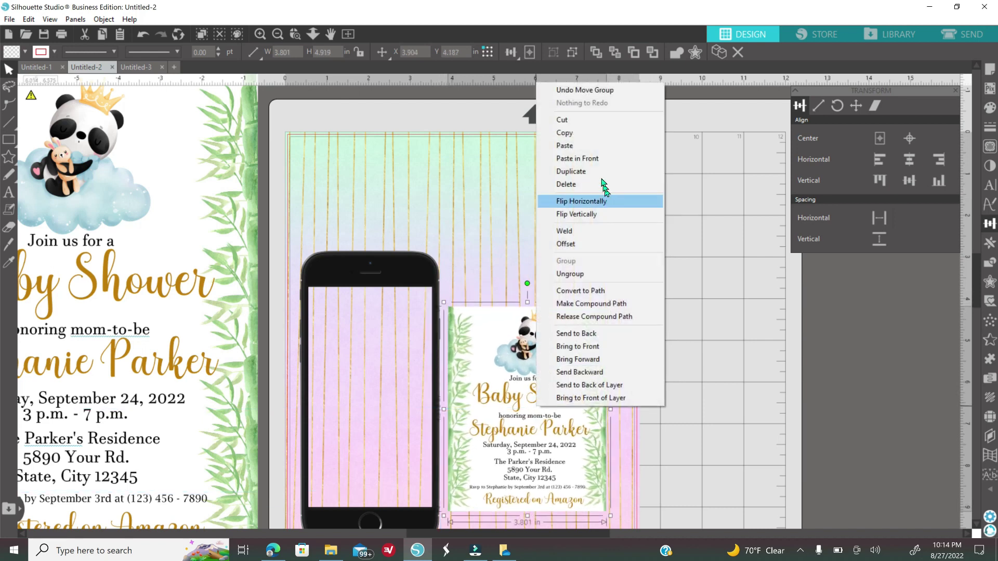
key(Escape)
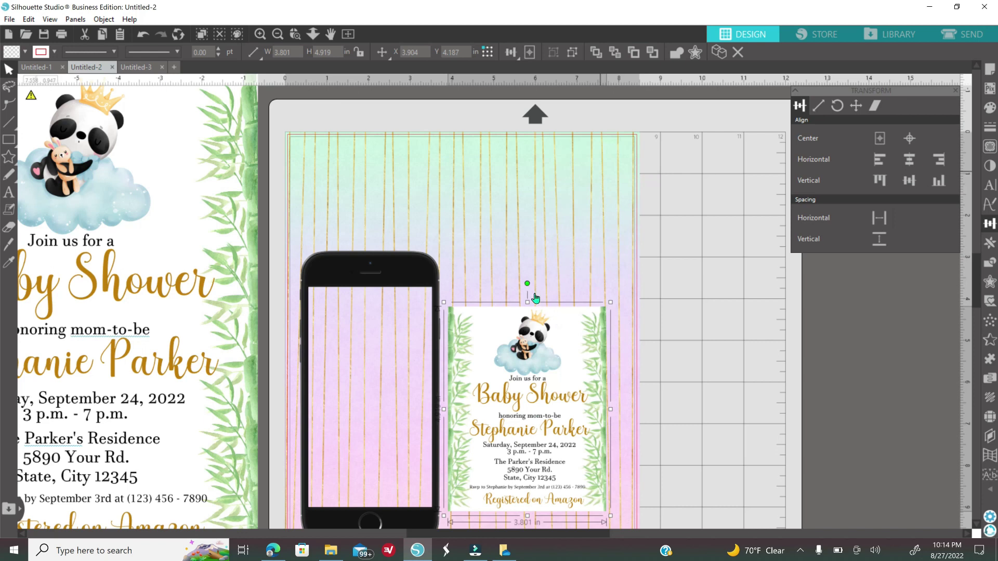
drag(535, 297, 559, 299)
drag(577, 375, 575, 372)
click(733, 387)
scroll(314, 334, down, 2)
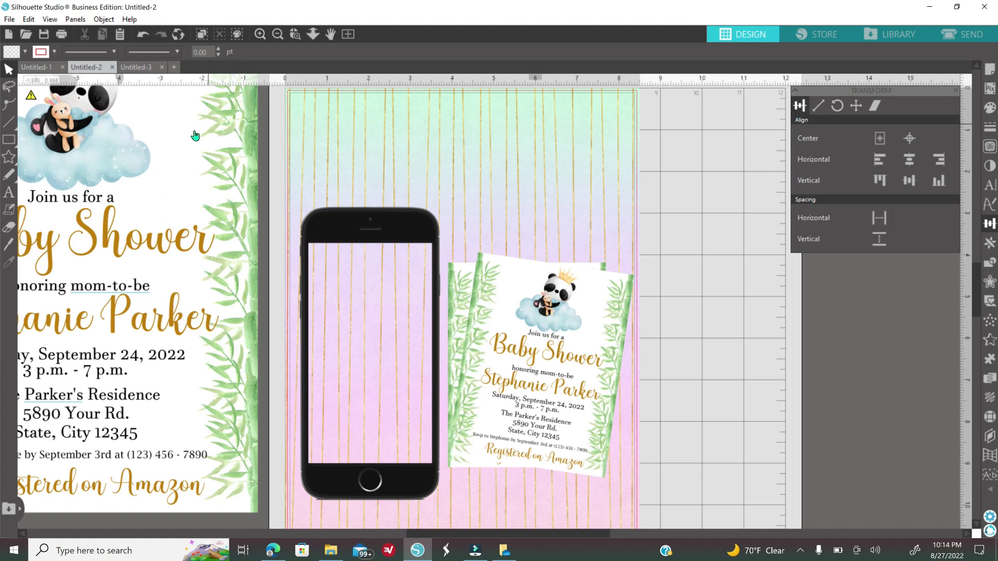
Place the bamboo border artwork on the phone and stretch it to fill the screen
drag(196, 135, 423, 285)
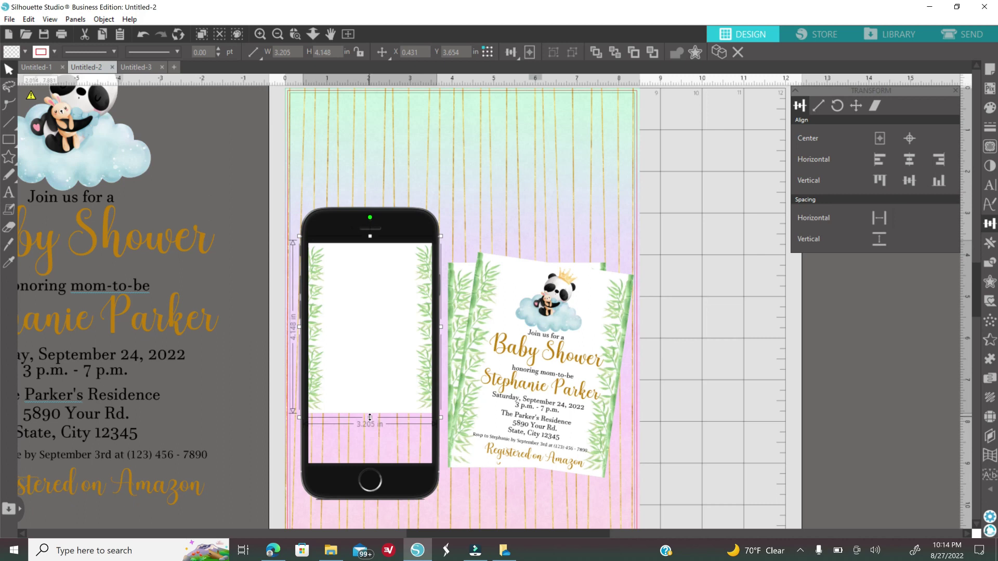
drag(369, 417, 372, 468)
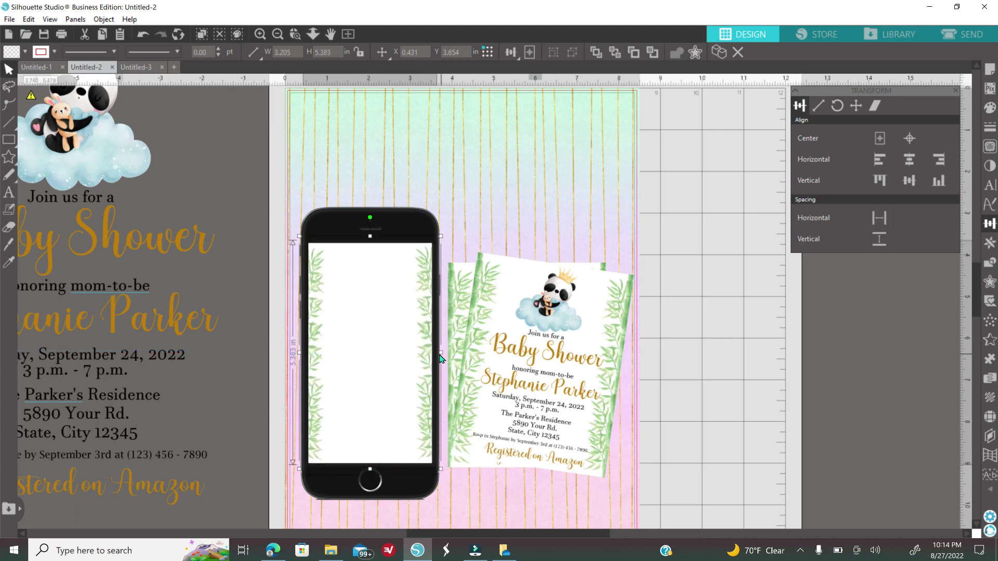
drag(440, 358, 438, 358)
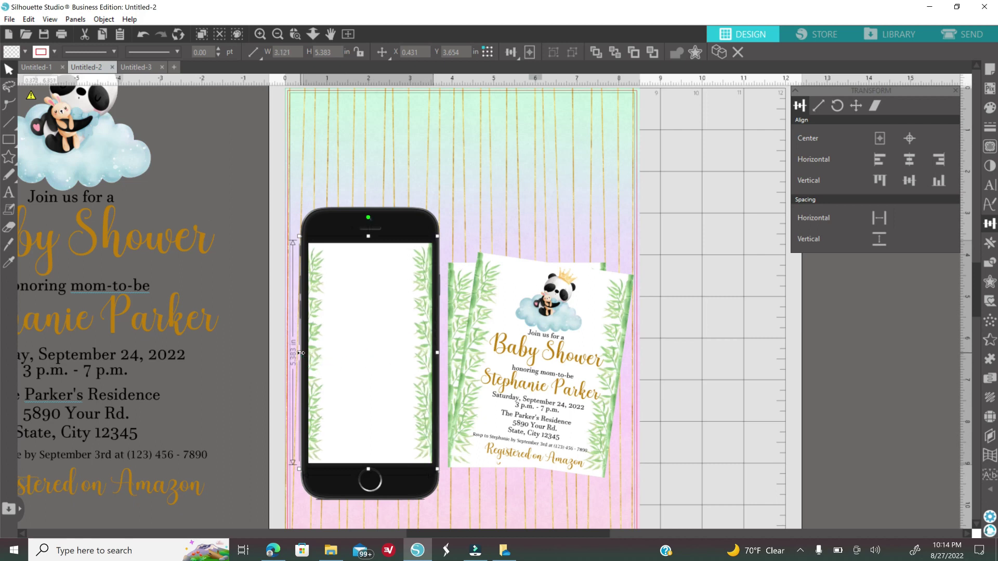
drag(301, 353, 305, 358)
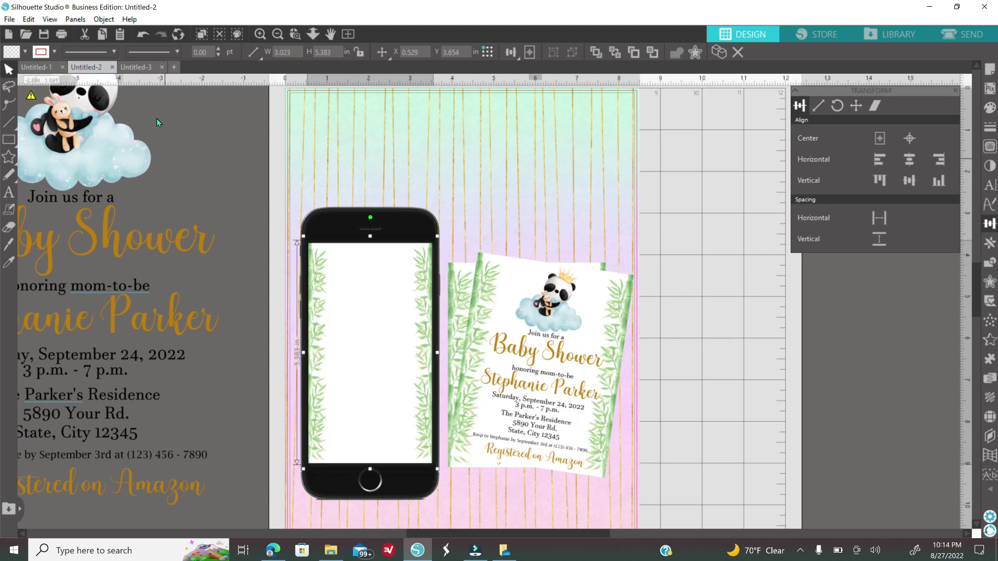
Scale and center the panda-on-cloud image at the screen top, then select the invitation text block
drag(102, 102, 378, 304)
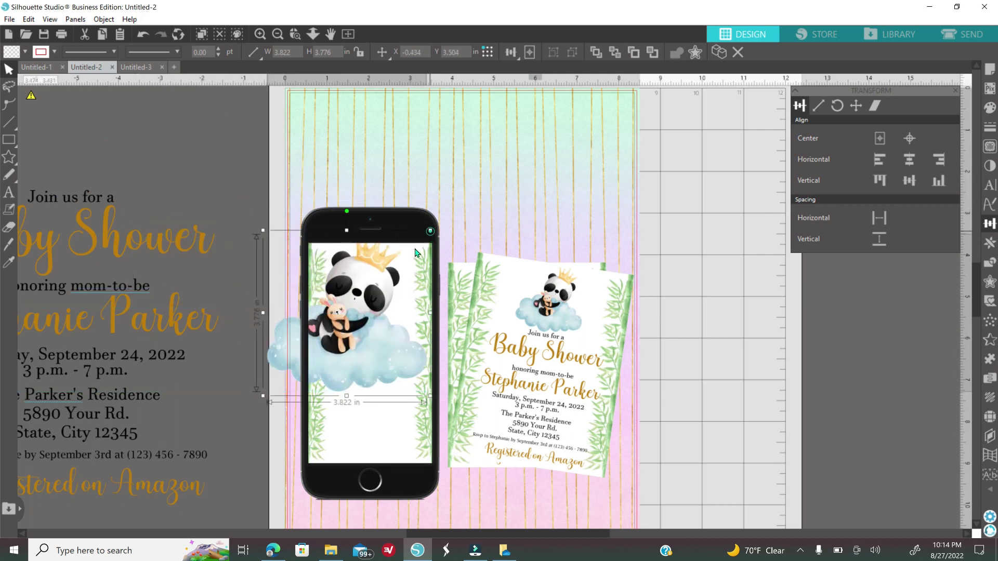
drag(429, 232, 368, 292)
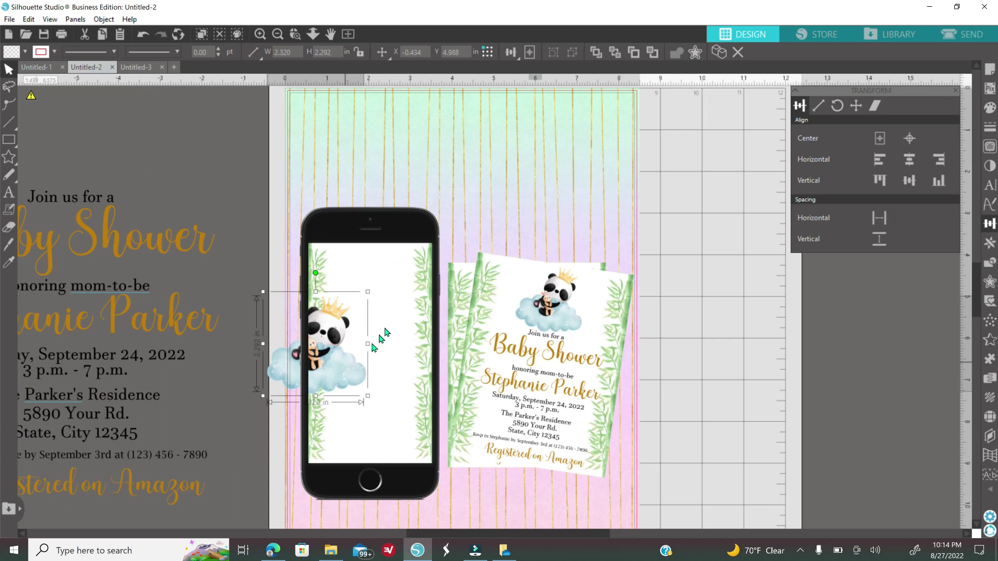
drag(364, 343, 410, 290)
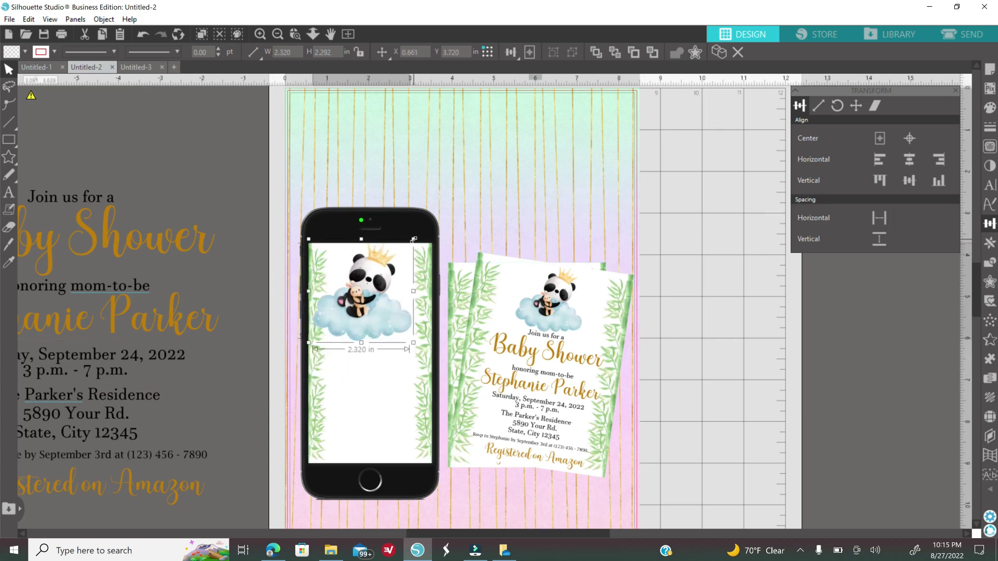
drag(413, 239, 400, 252)
drag(370, 321, 382, 307)
key(ctrl+1)
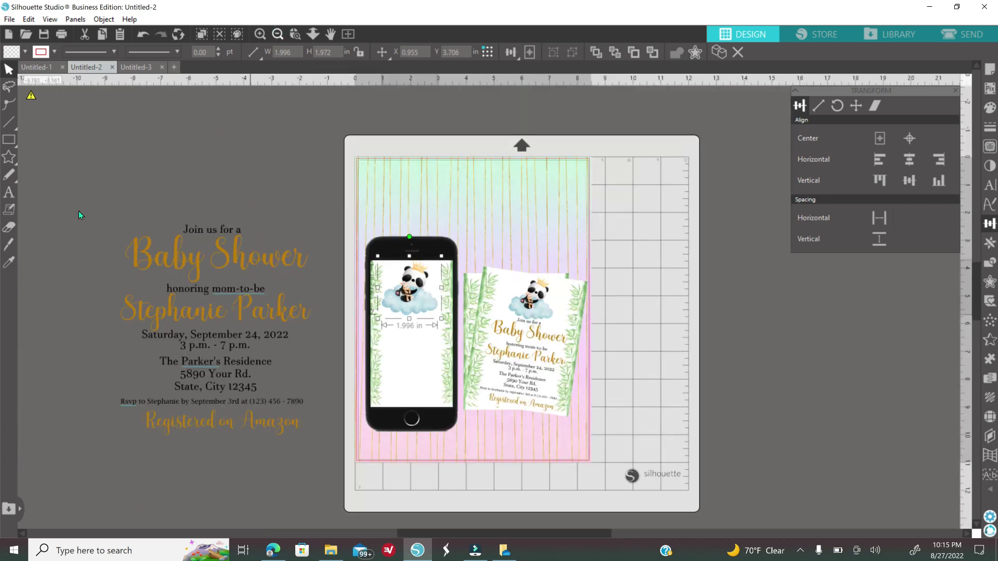
drag(80, 216, 436, 408)
Shrink the text block to fit the phone screen and move its lines up beneath the panda
scroll(436, 408, up, 2)
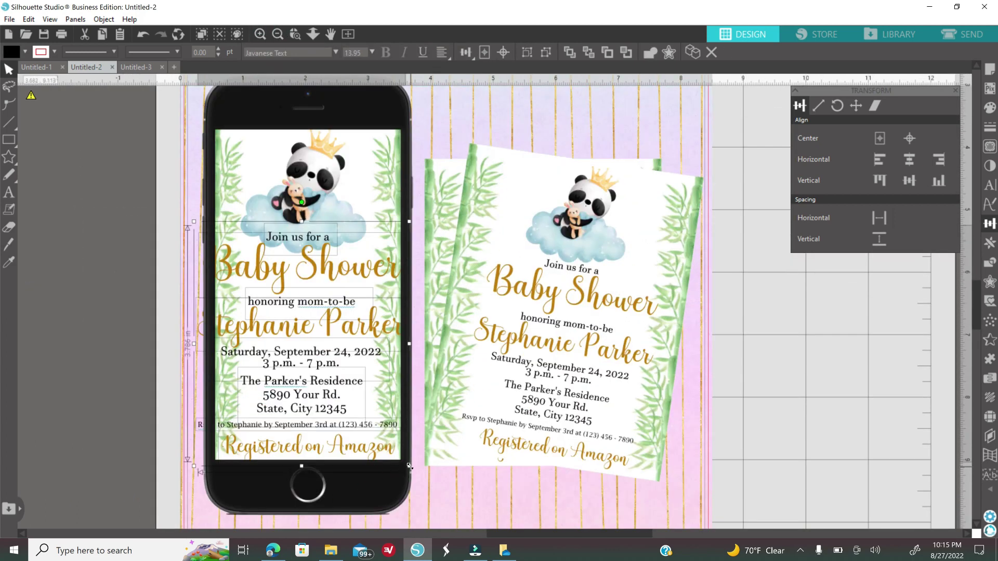
drag(400, 459, 366, 420)
drag(281, 244, 331, 290)
drag(313, 326, 316, 311)
drag(374, 359, 386, 344)
mouse_move(320, 370)
mouse_down()
mouse_move(325, 352)
mouse_move(325, 372)
mouse_up()
click(320, 385)
mouse_move(364, 424)
mouse_down()
mouse_move(373, 410)
mouse_move(387, 423)
mouse_move(380, 421)
mouse_up()
click(240, 429)
drag(240, 430, 235, 423)
click(307, 418)
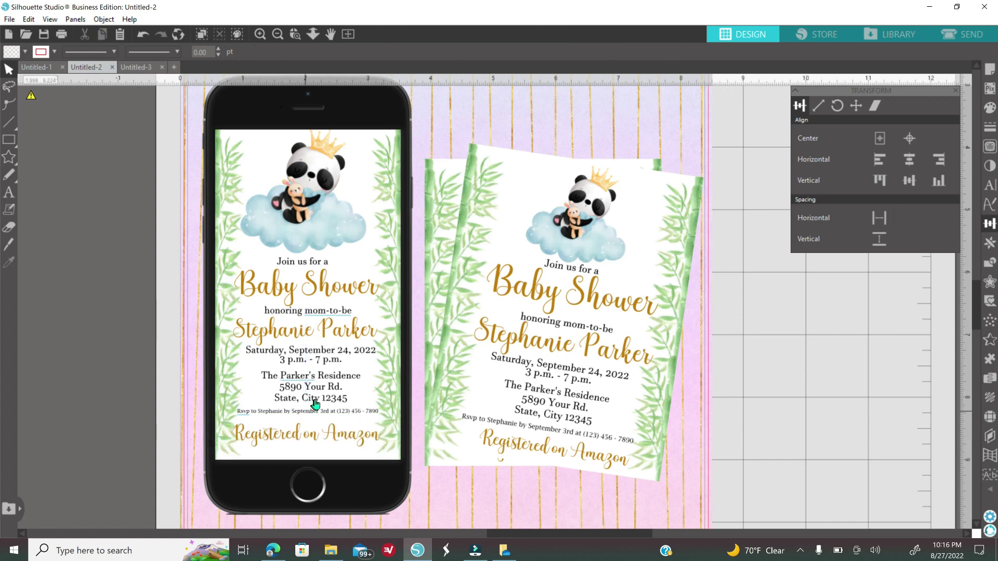
Even out the spacing of the date, address, RSVP, name and heading lines, then zoom out
drag(315, 417, 315, 422)
drag(312, 387, 312, 393)
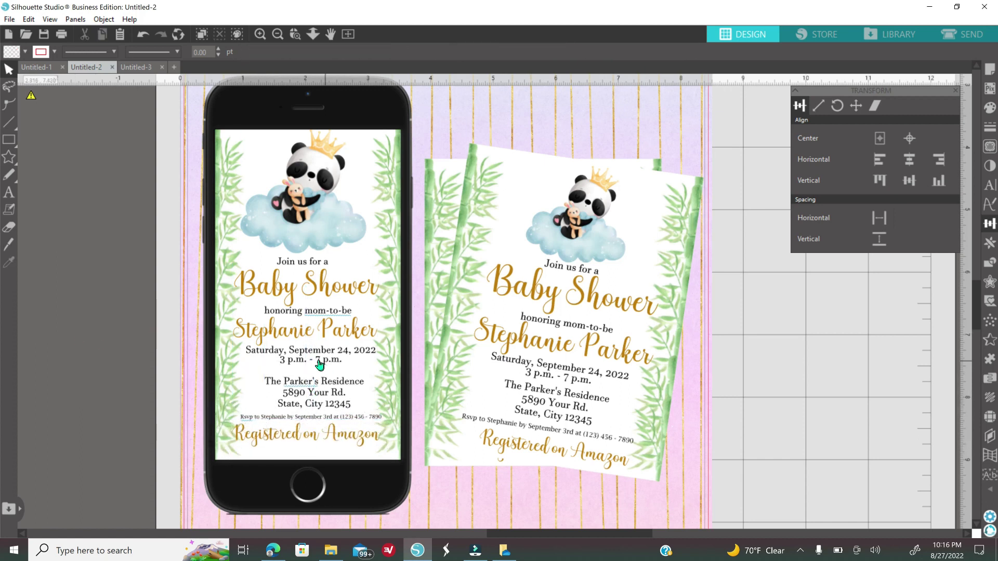
drag(312, 353, 313, 321)
click(314, 319)
click(312, 324)
click(307, 289)
click(308, 266)
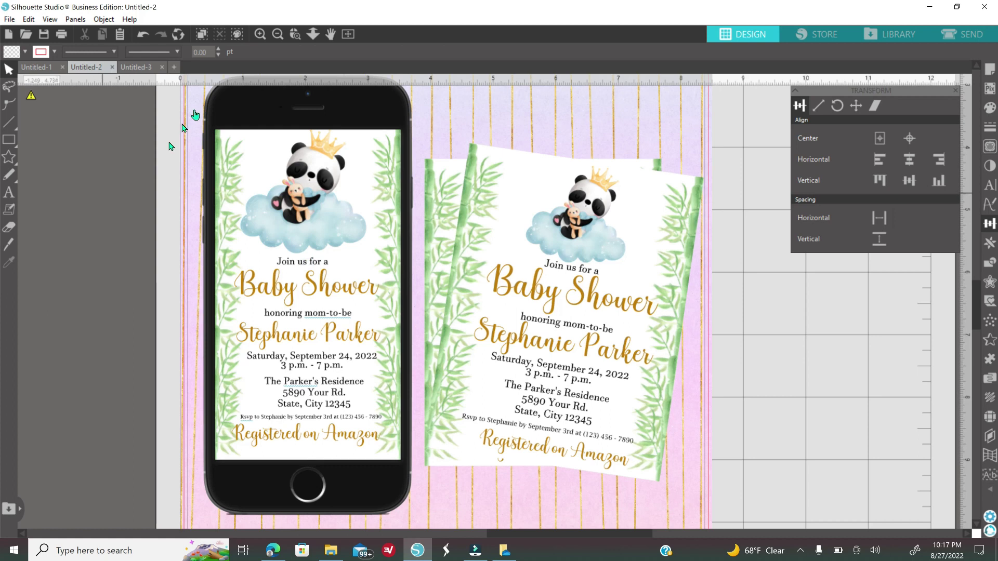
click(278, 35)
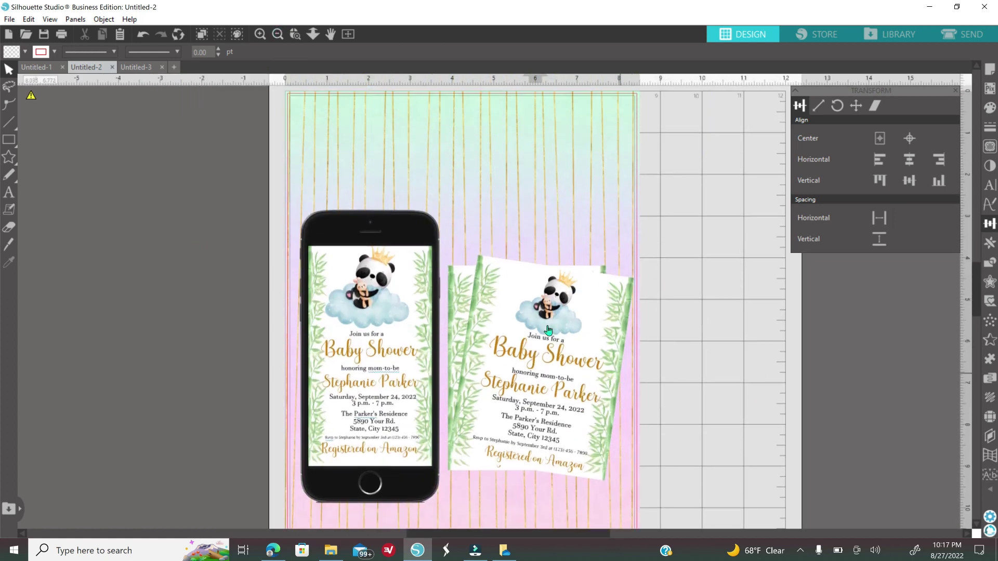
scroll(431, 317, up, 1)
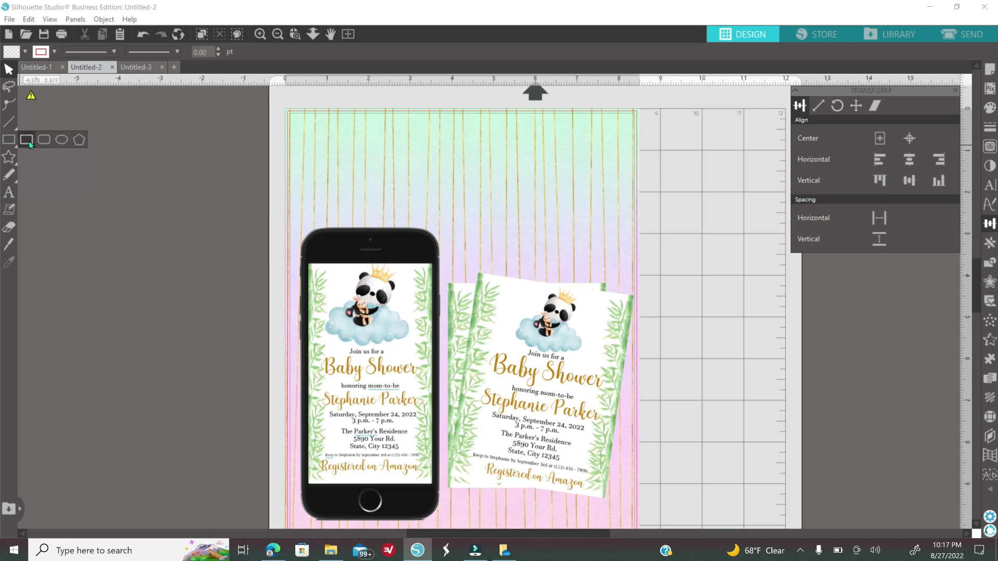
Draw a rectangle across the page top, fill it green, and stretch it to about 8.25 × 1.33 in
click(27, 140)
drag(295, 119, 627, 170)
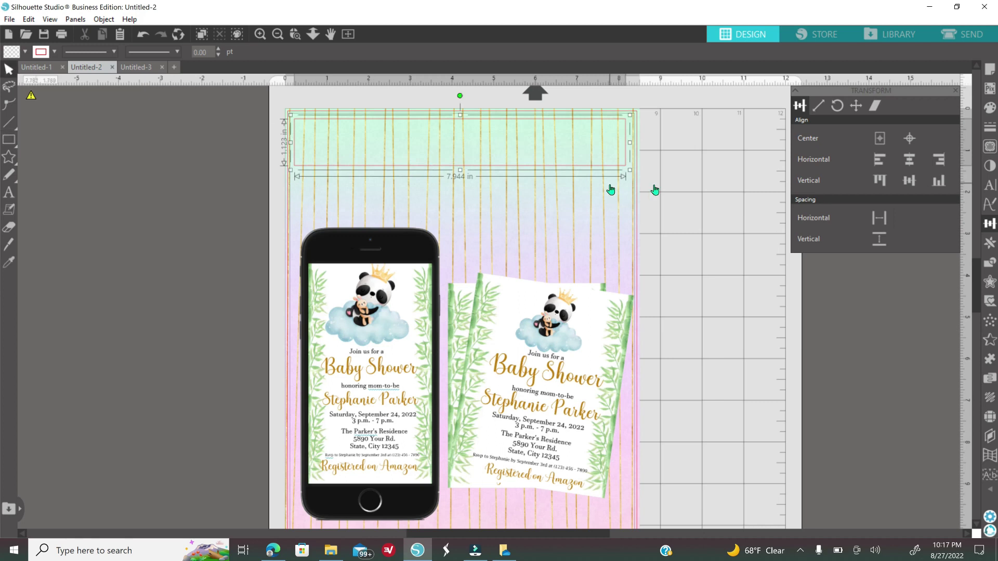
click(990, 108)
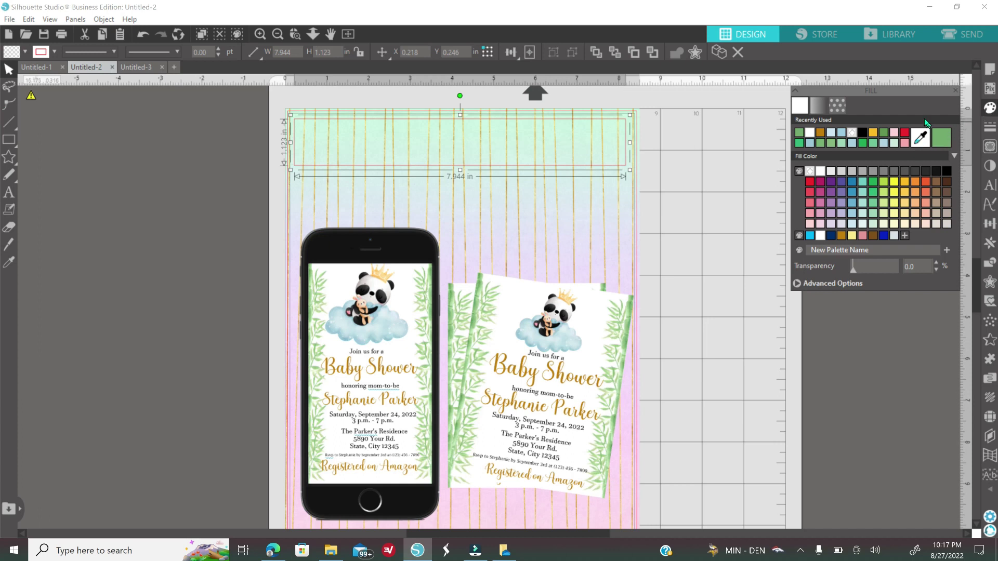
click(799, 132)
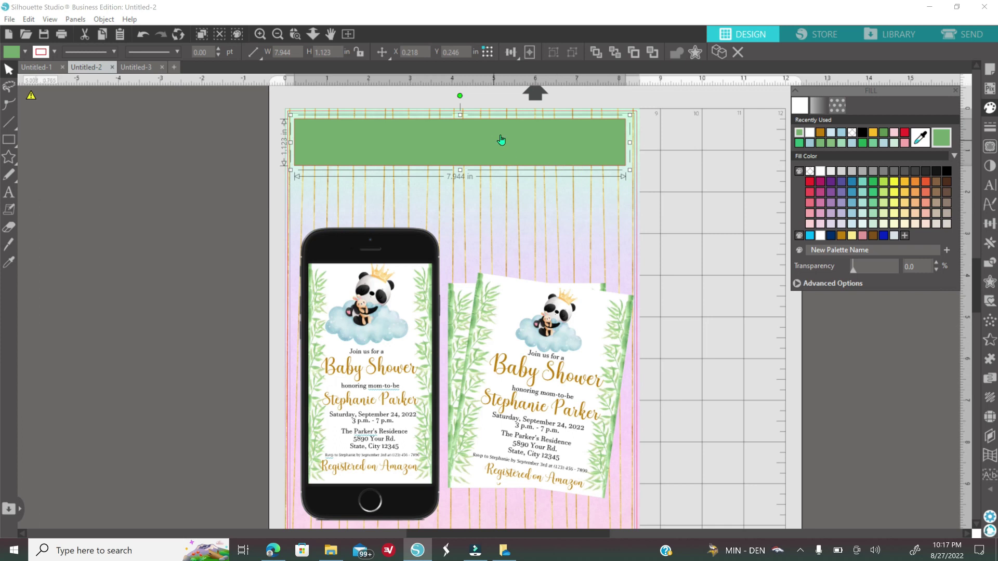
drag(628, 144, 637, 144)
drag(288, 154, 283, 154)
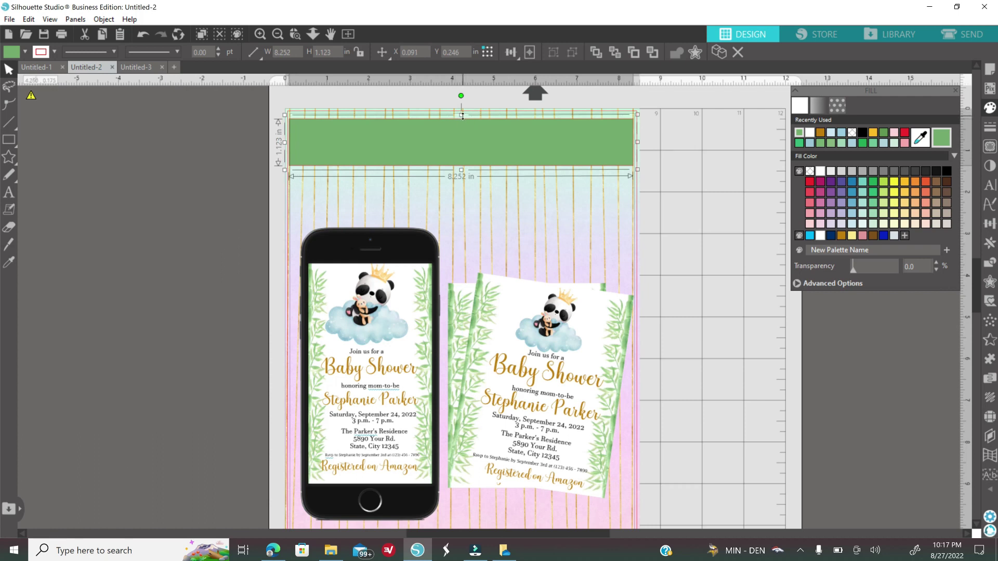
drag(462, 116, 463, 108)
click(170, 201)
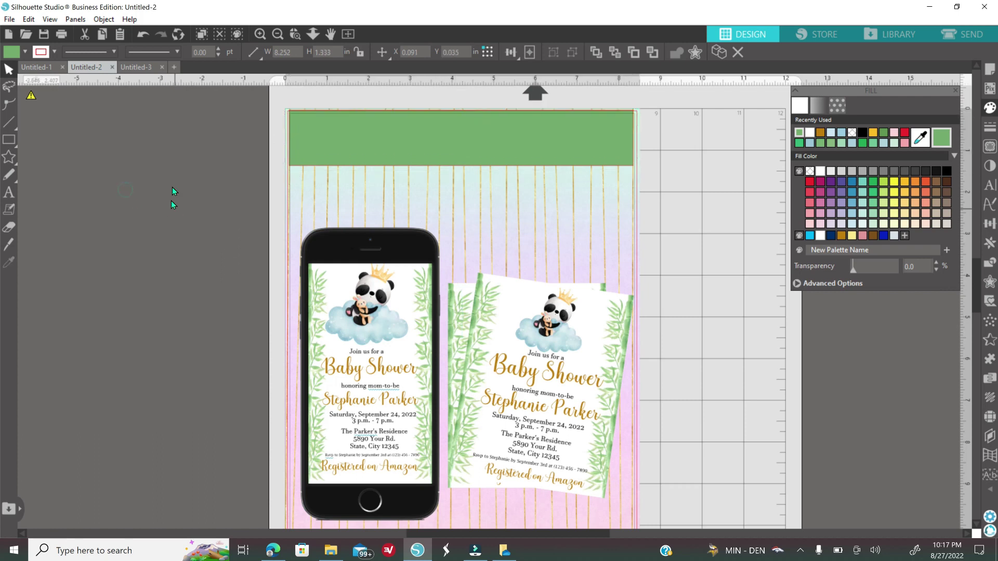
Add a text block left of the card reading 'Instant Download' over 'Digital invitations'
click(8, 193)
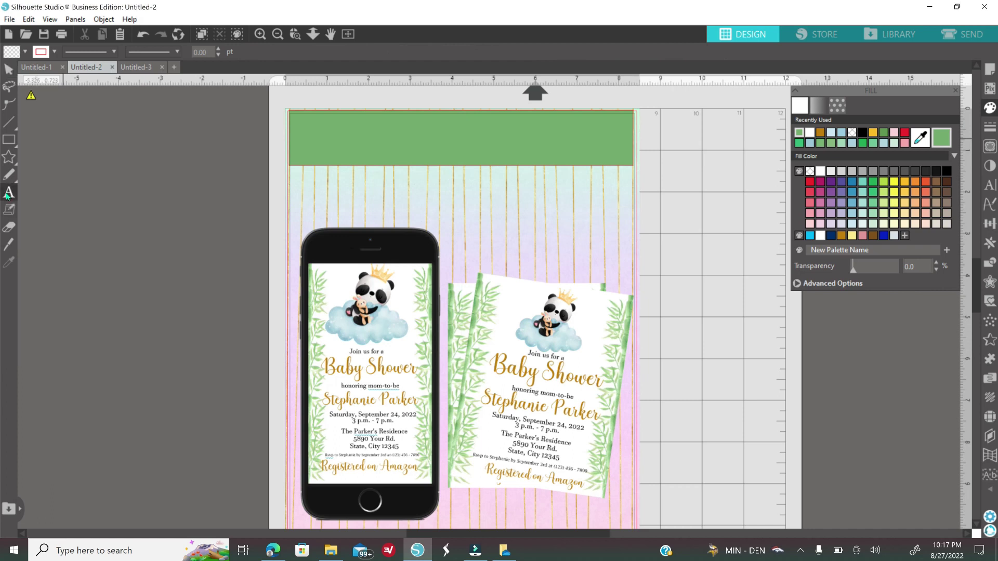
click(988, 187)
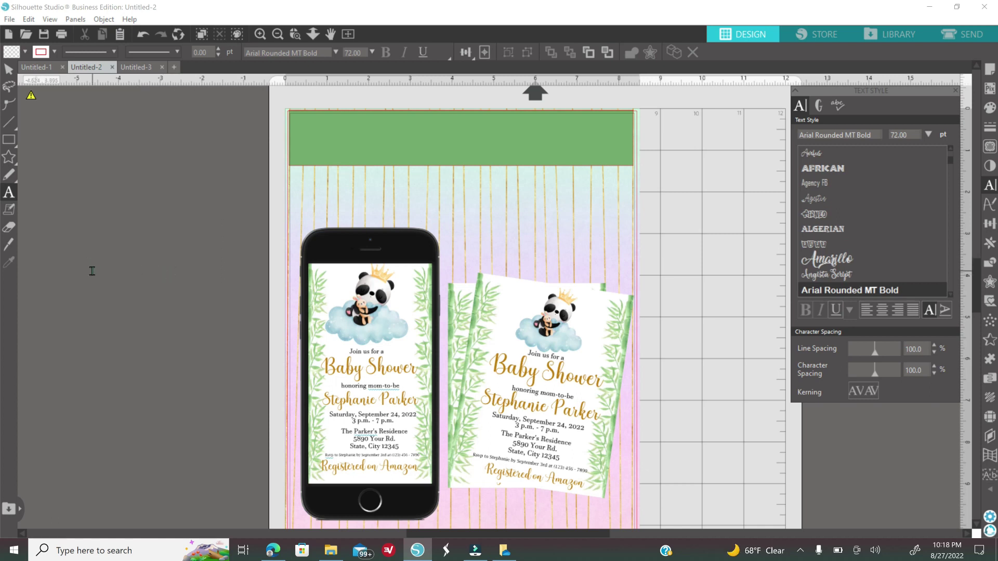
click(100, 218)
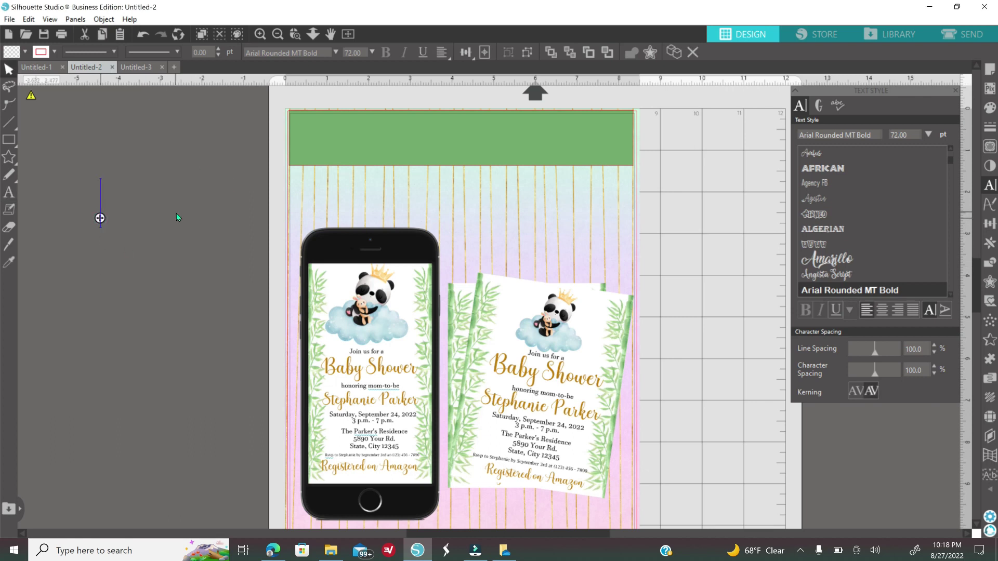
text(In)
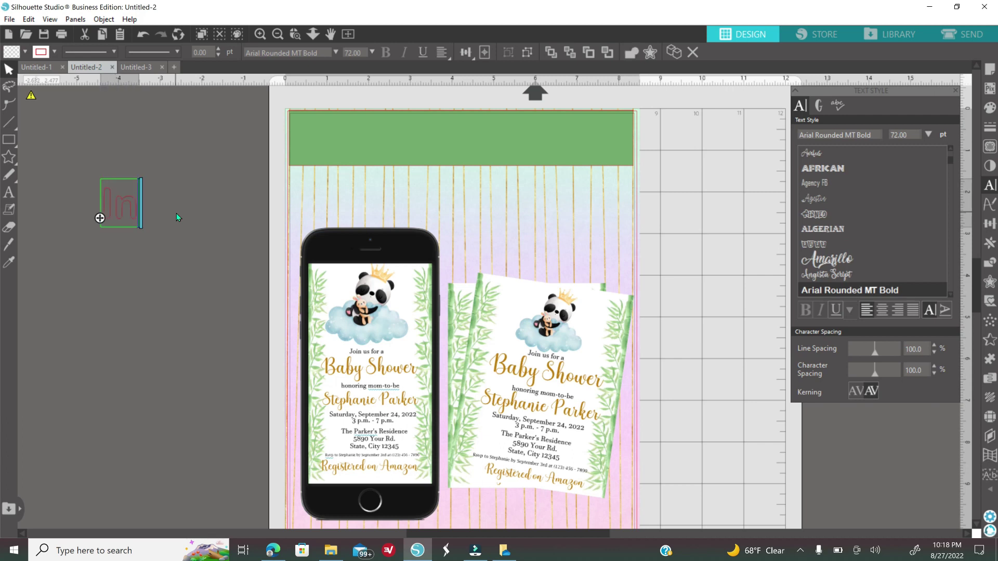
text(stant Down)
key(BackSpace)
key(BackSpace)
key(BackSpace)
key(BackSpace)
key(BackSpace)
text(Download)
key(Return)
text(Digital i)
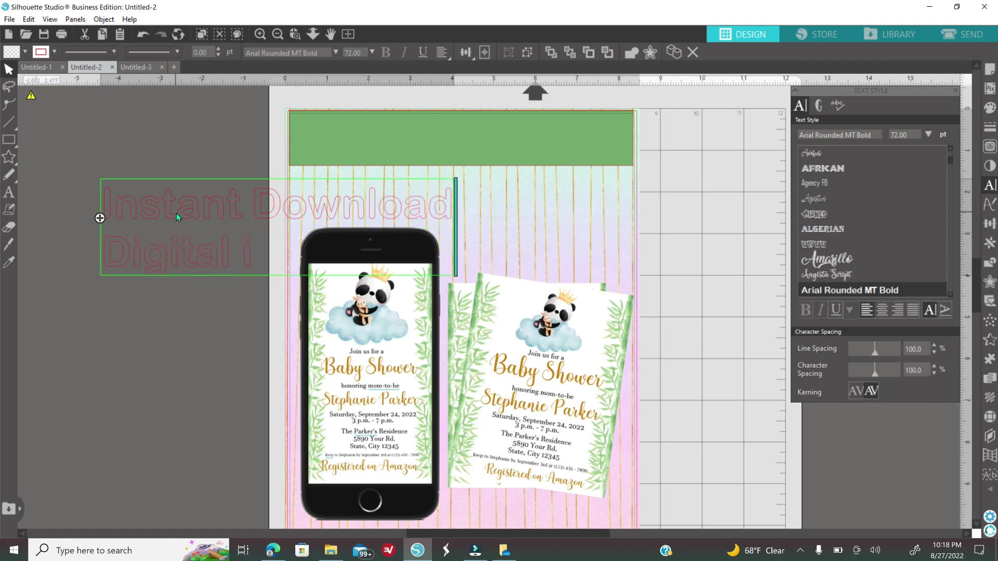
text(nvitations)
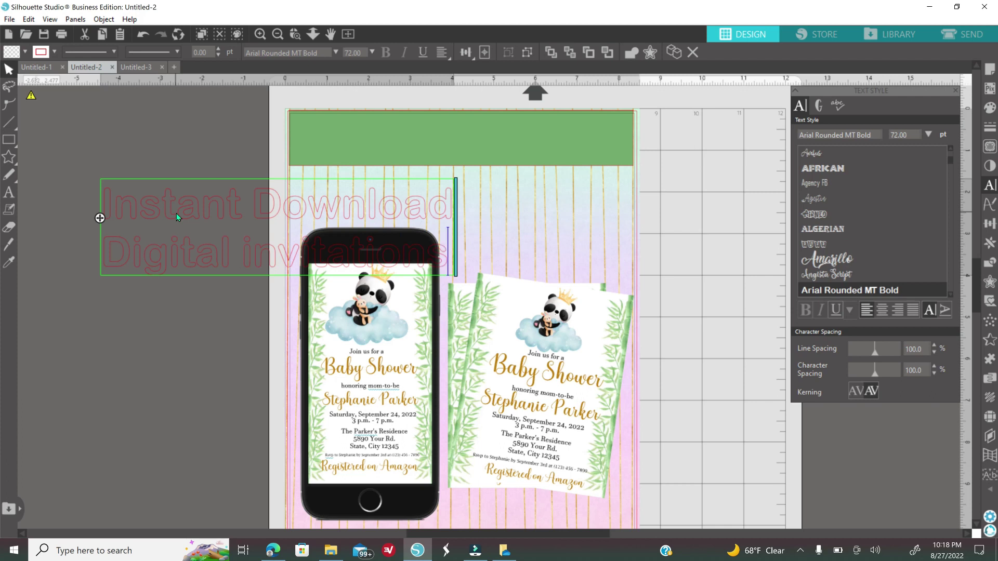
key(Escape)
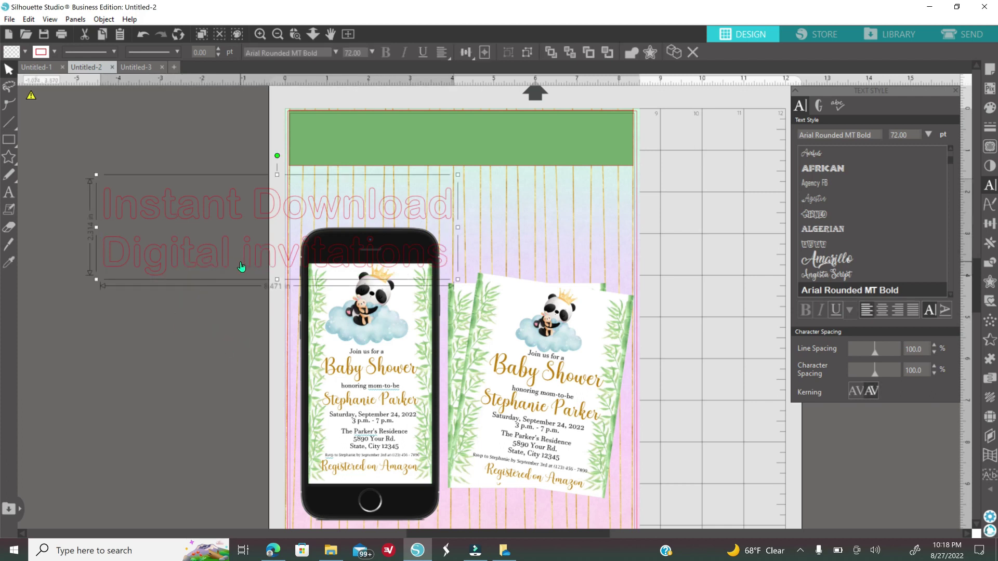
Centre-align the title text, fill it white and remove its pink outline
click(882, 310)
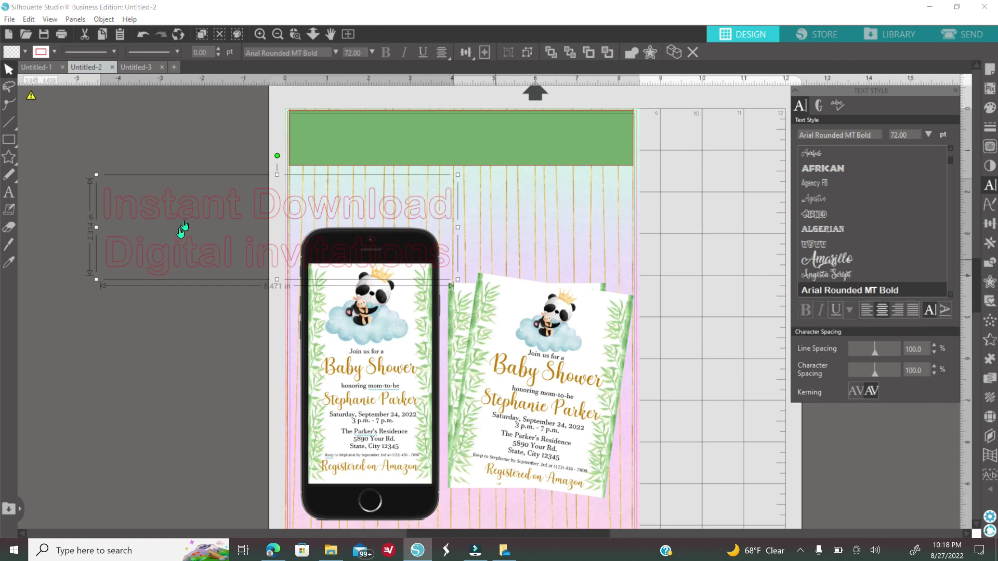
click(990, 107)
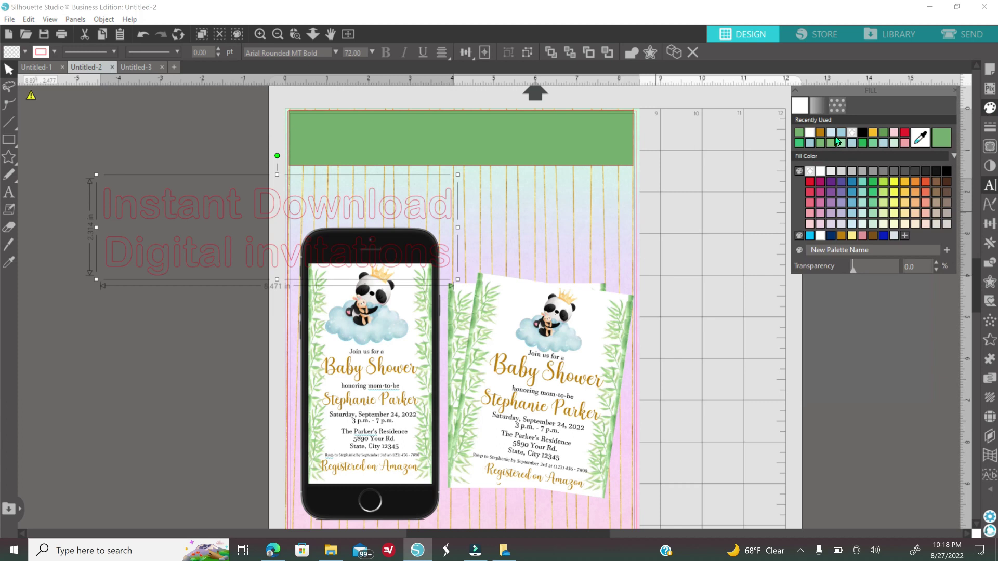
click(810, 133)
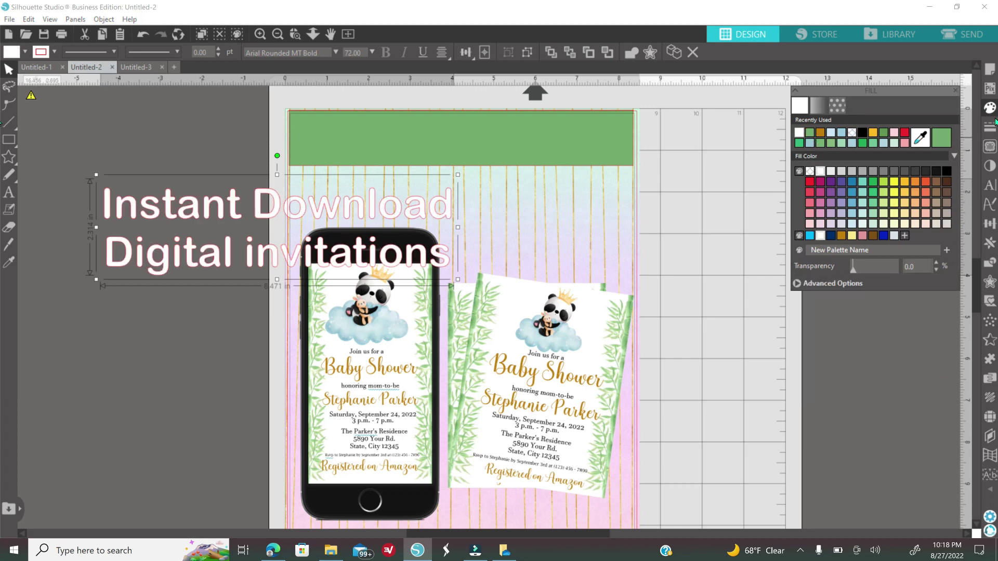
click(989, 127)
click(818, 107)
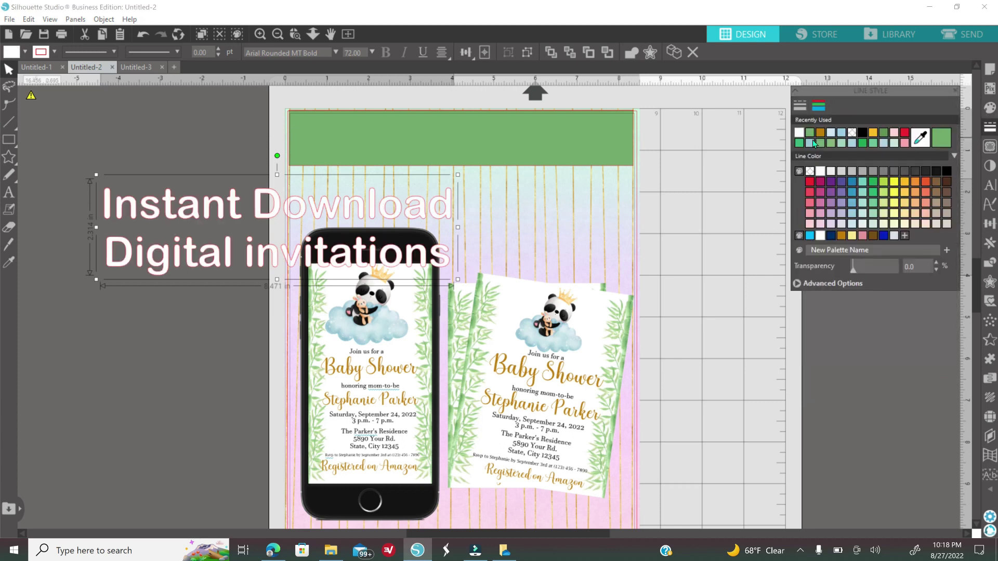
click(852, 136)
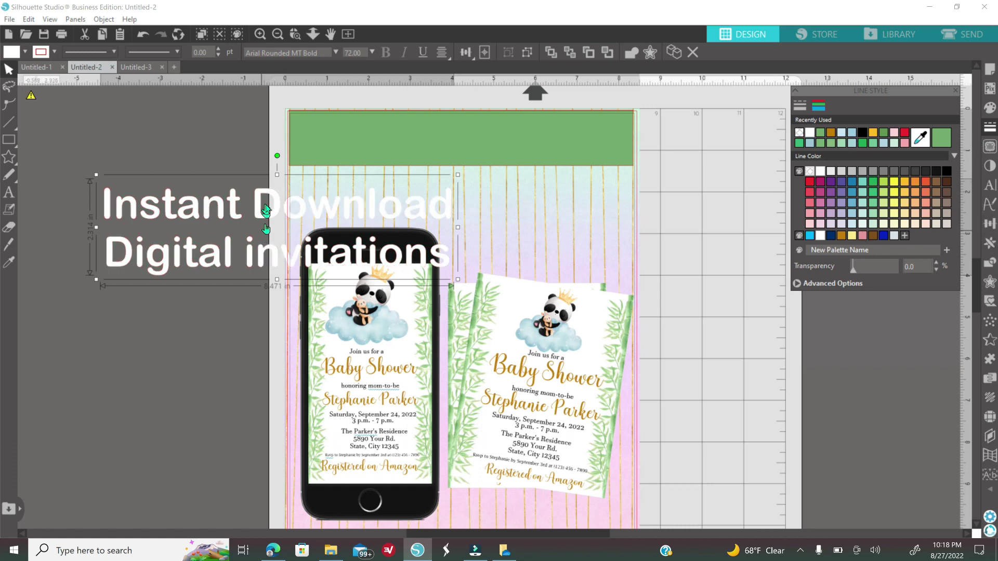
Reduce the title's line spacing to 70%
click(989, 186)
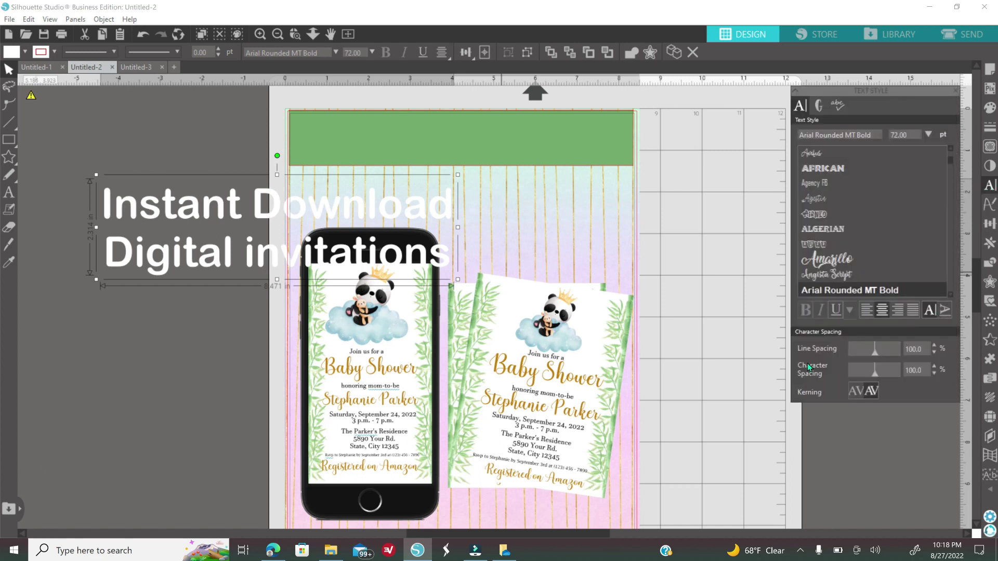
click(933, 353)
click(933, 354)
click(933, 354)
click(933, 354)
click(933, 354)
click(934, 354)
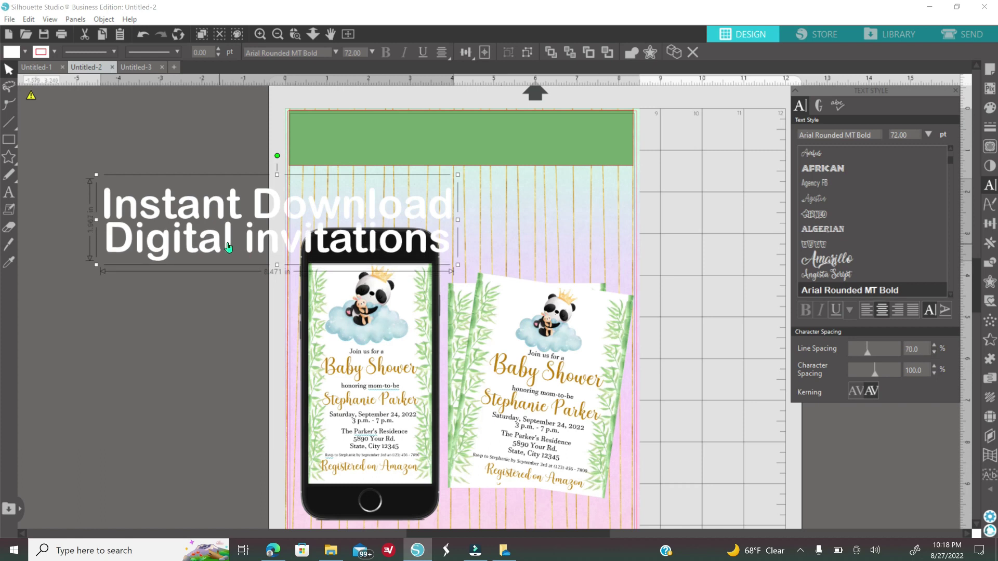
Move the title onto the green top banner and shrink it to about 6.5 in wide
drag(224, 248, 436, 173)
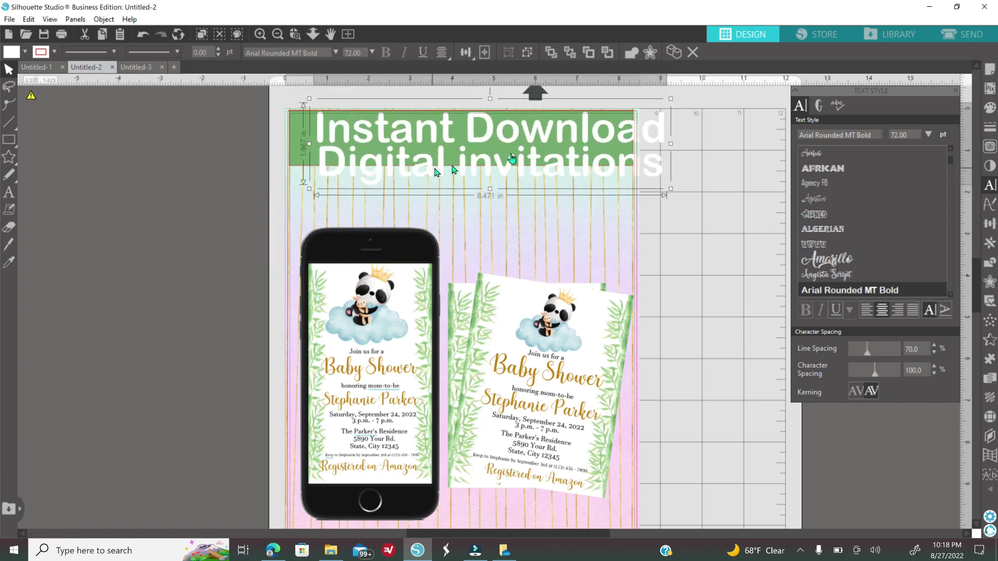
drag(671, 188, 581, 166)
click(678, 206)
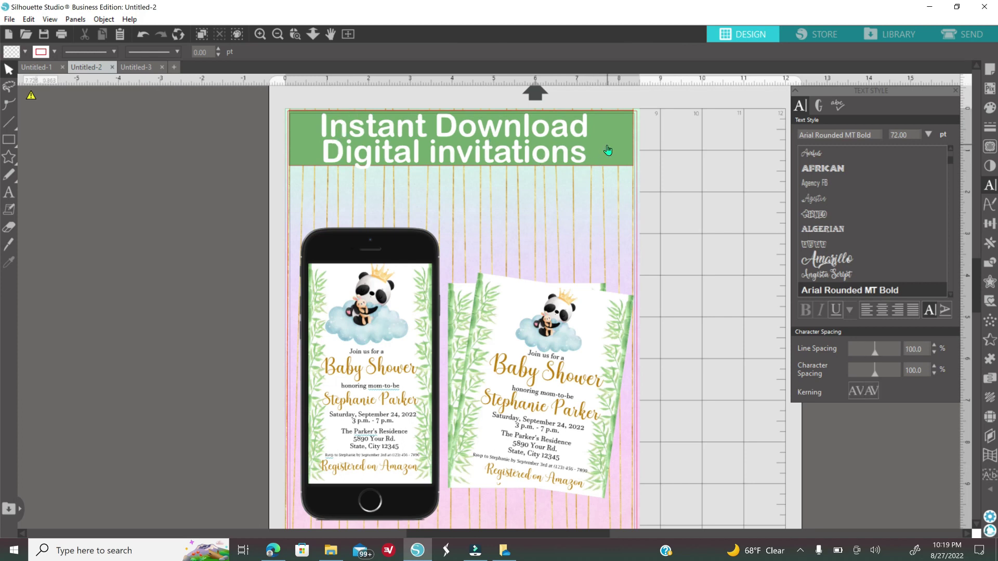
click(277, 35)
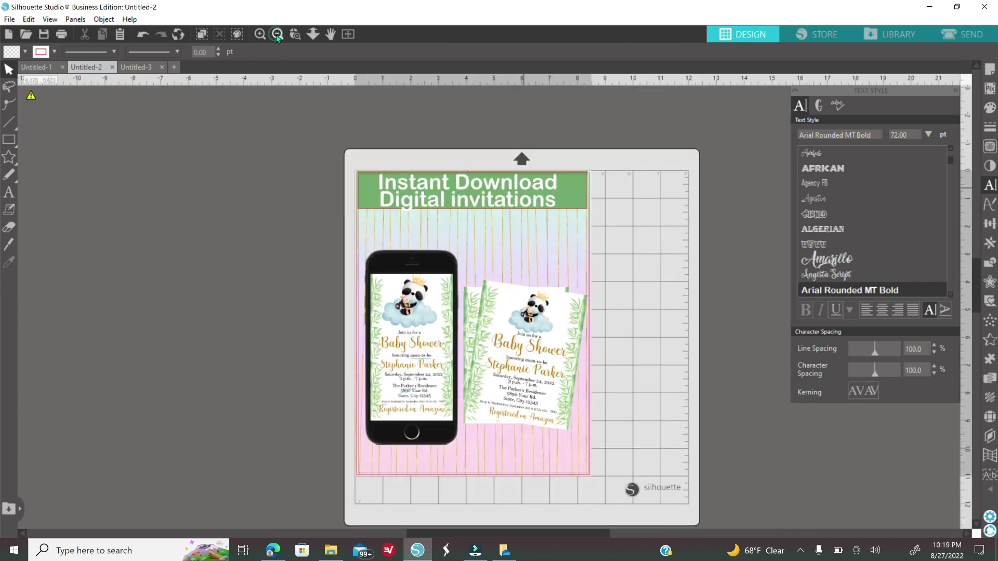
Bring the round logo to front, shrink it to about 1.6 in, and place it between phone and card
click(956, 91)
click(278, 35)
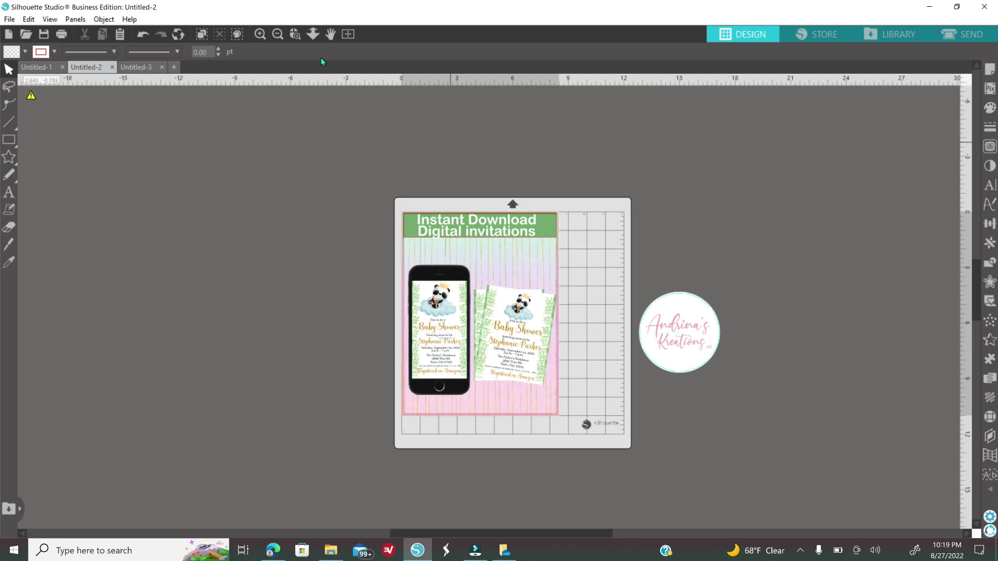
click(259, 35)
scroll(499, 234, down, 1)
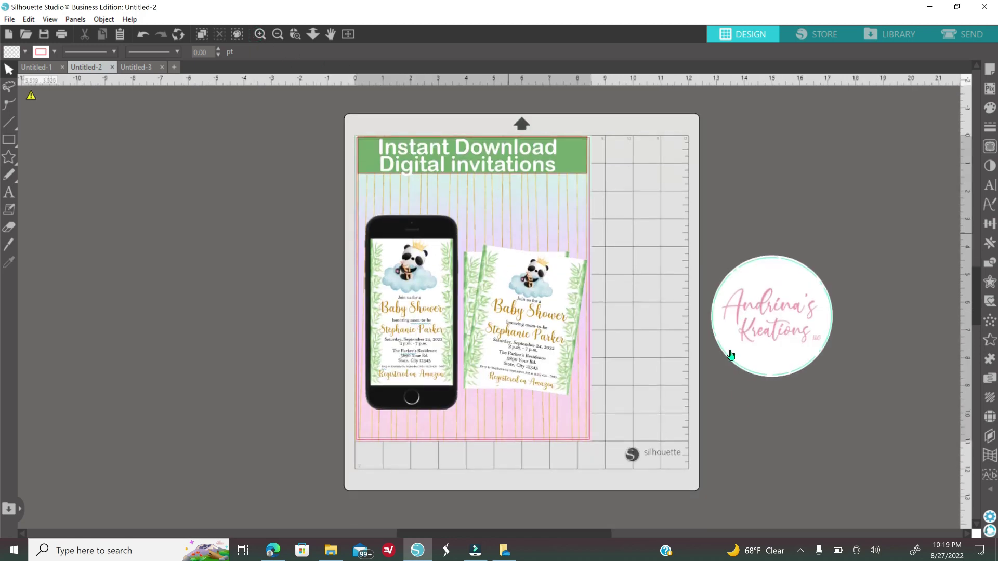
click(743, 335)
right_click(781, 325)
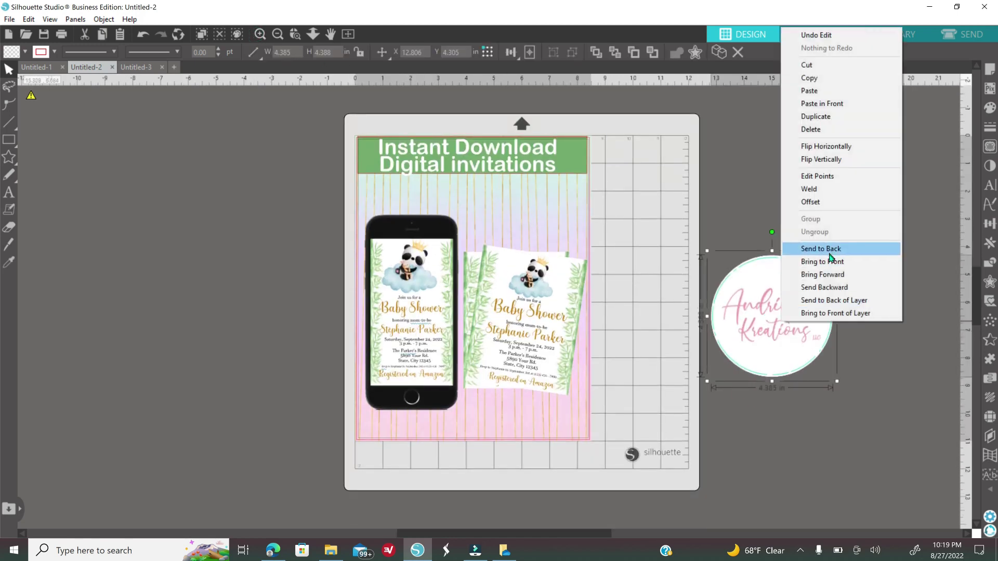
click(833, 261)
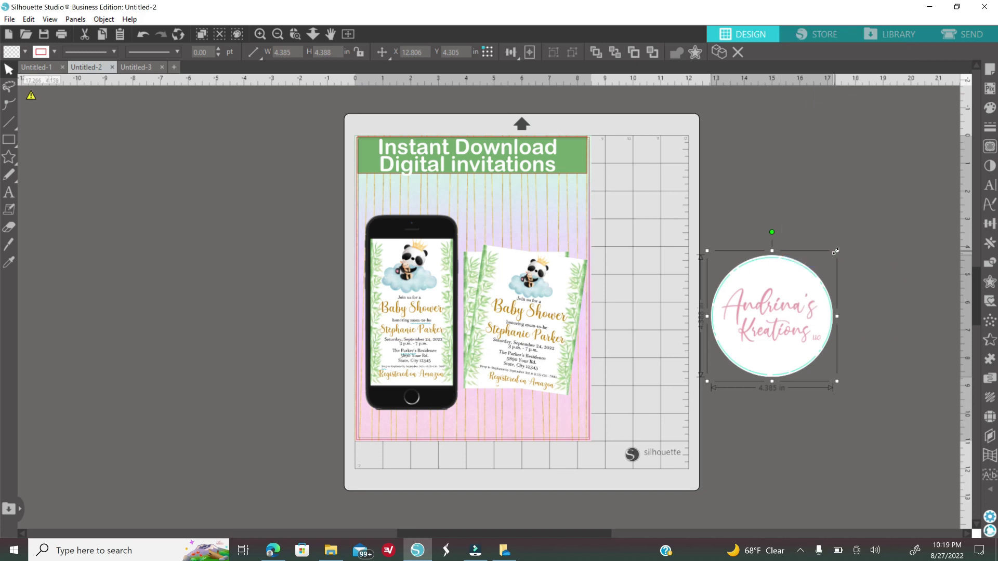
drag(834, 255, 476, 405)
click(620, 409)
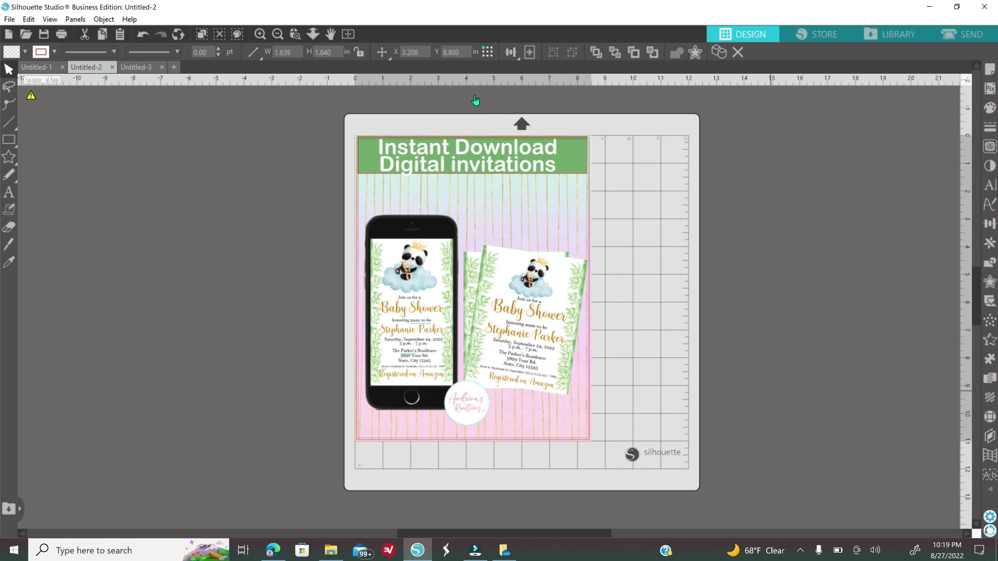
Shrink the banner title slightly and nudge it right to centre it on the green banner
click(258, 35)
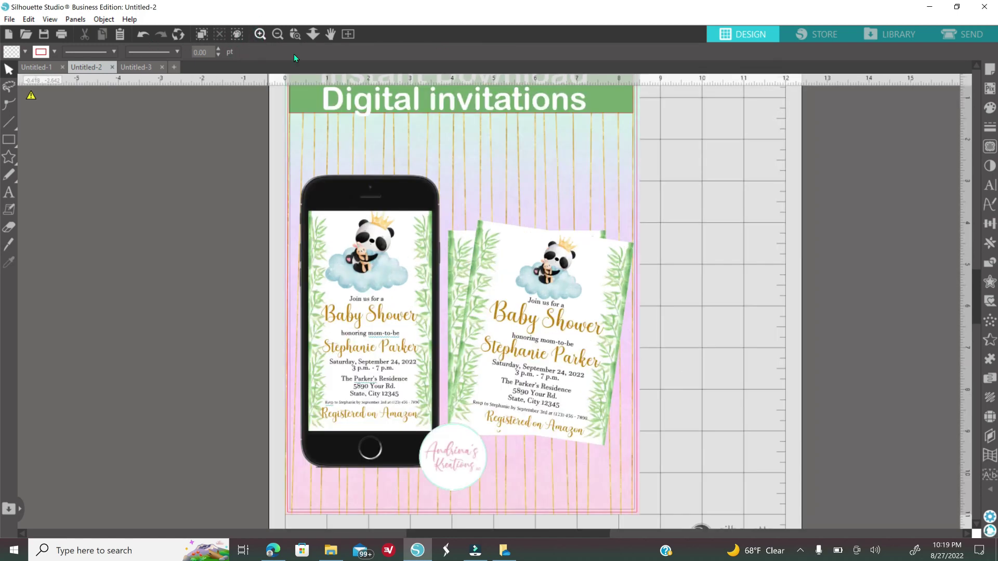
scroll(649, 263, up, 2)
scroll(649, 263, up, 1)
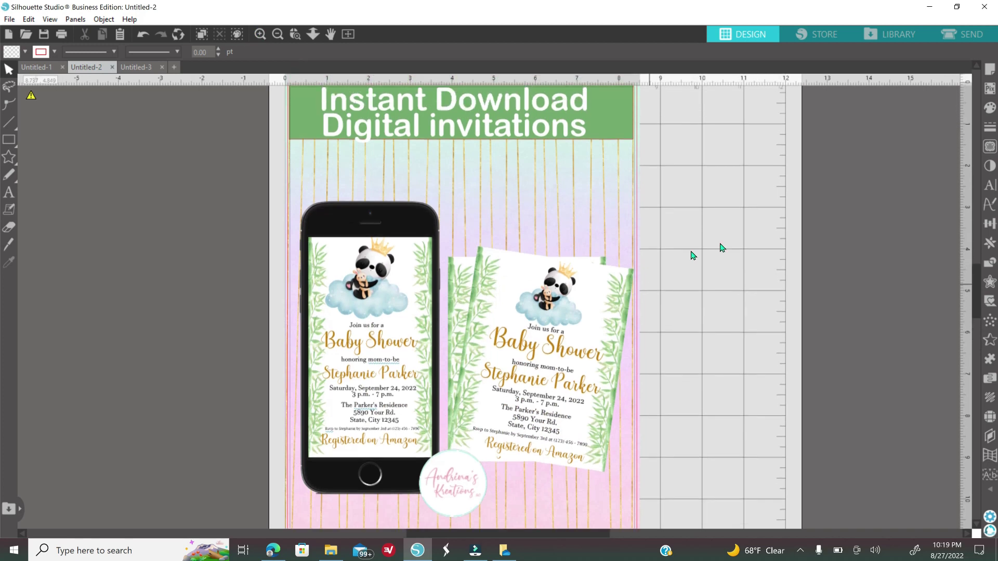
click(278, 35)
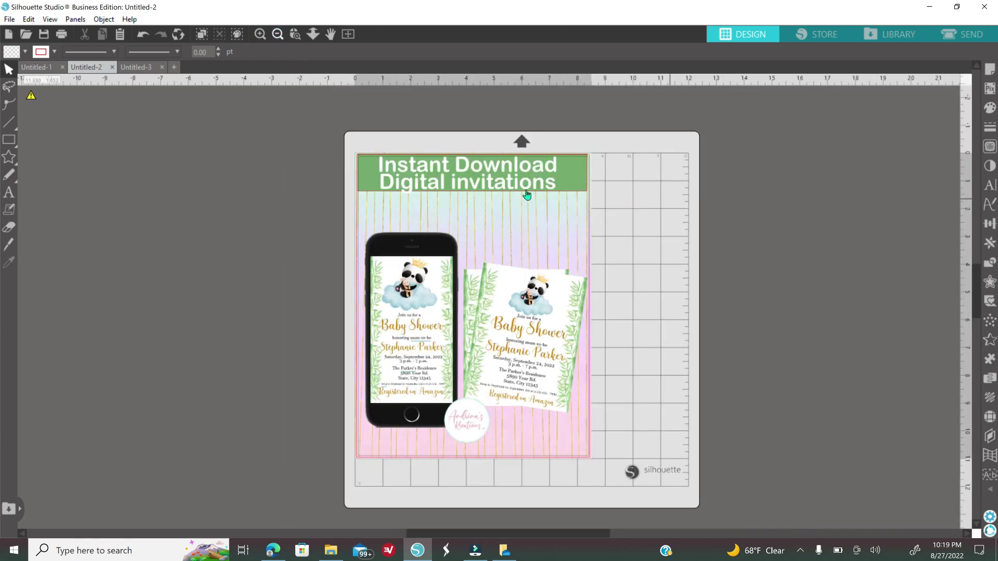
click(459, 191)
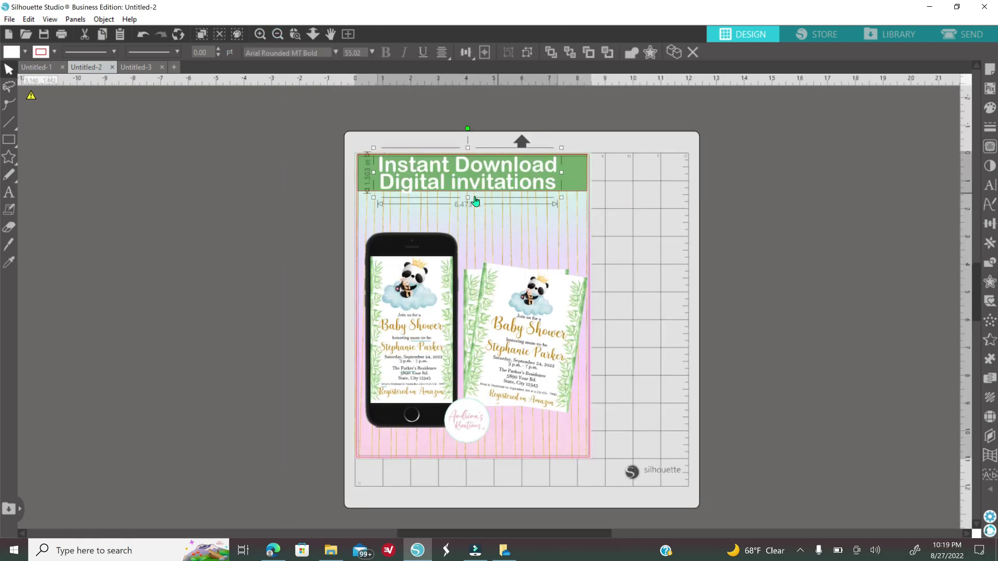
drag(468, 197, 468, 196)
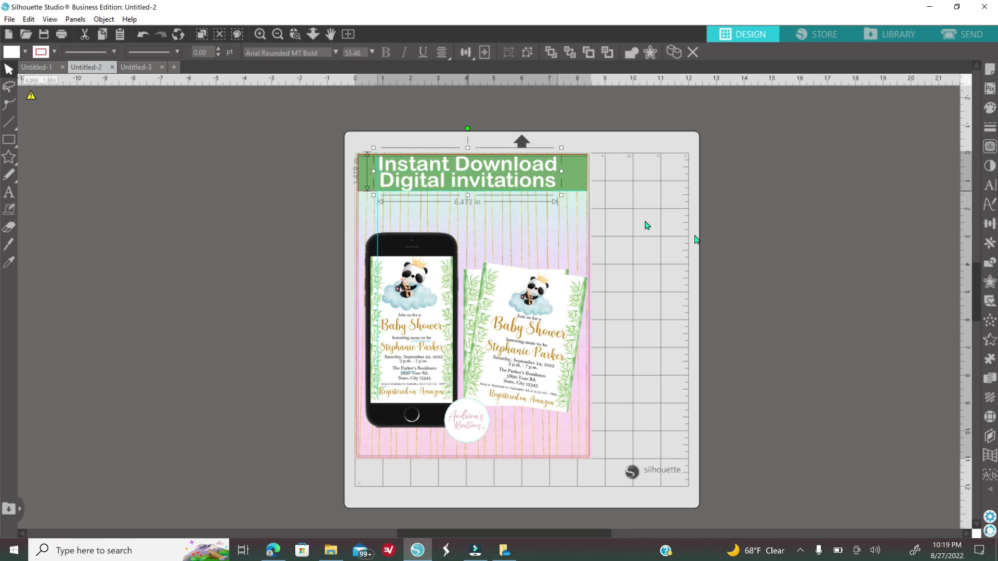
click(646, 222)
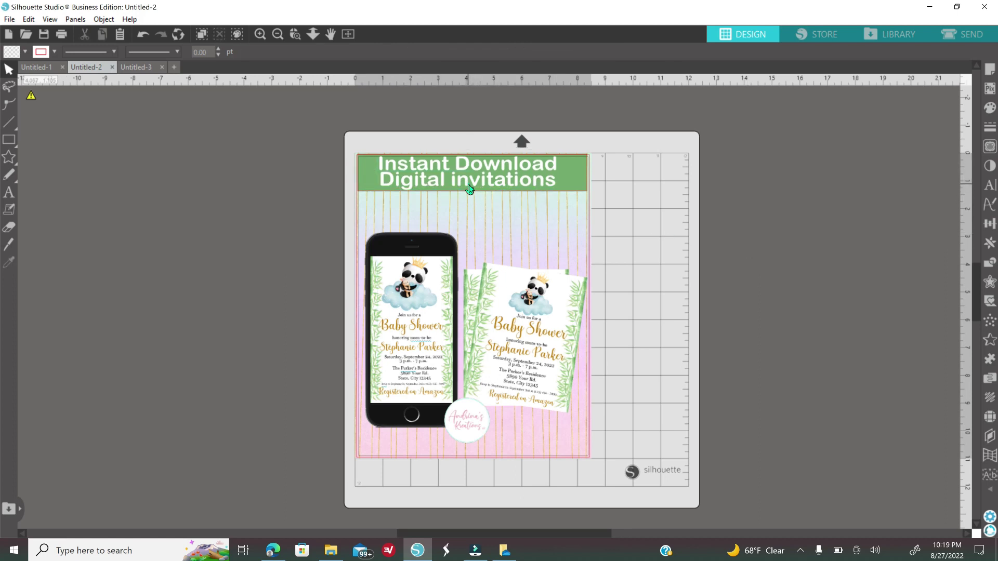
click(469, 189)
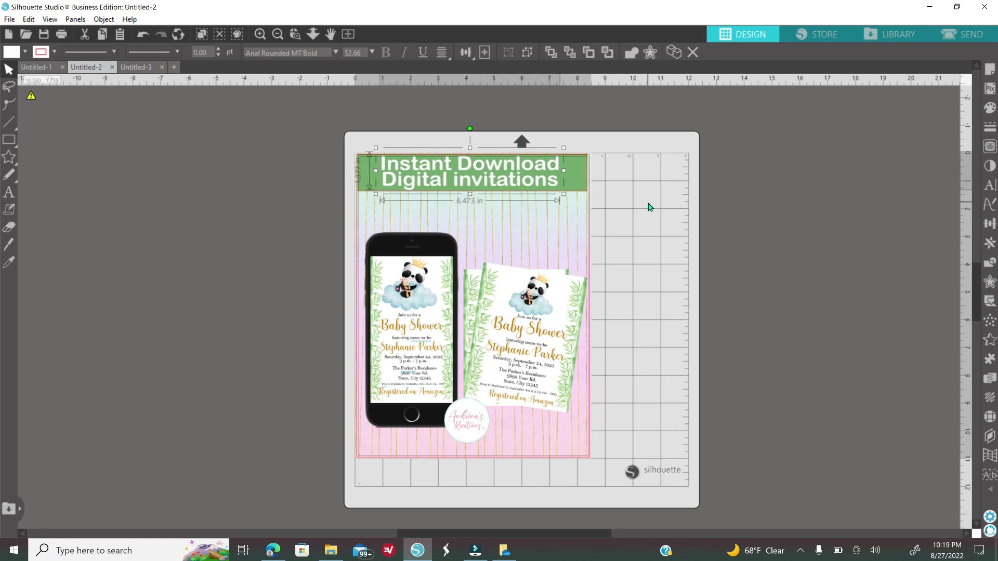
key(Right)
key(Right)
click(648, 207)
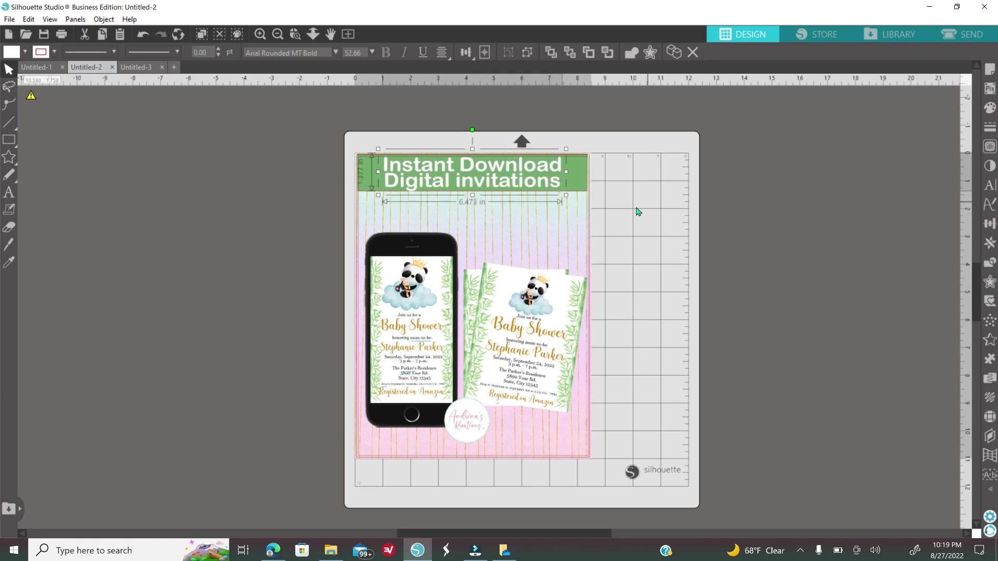
click(260, 33)
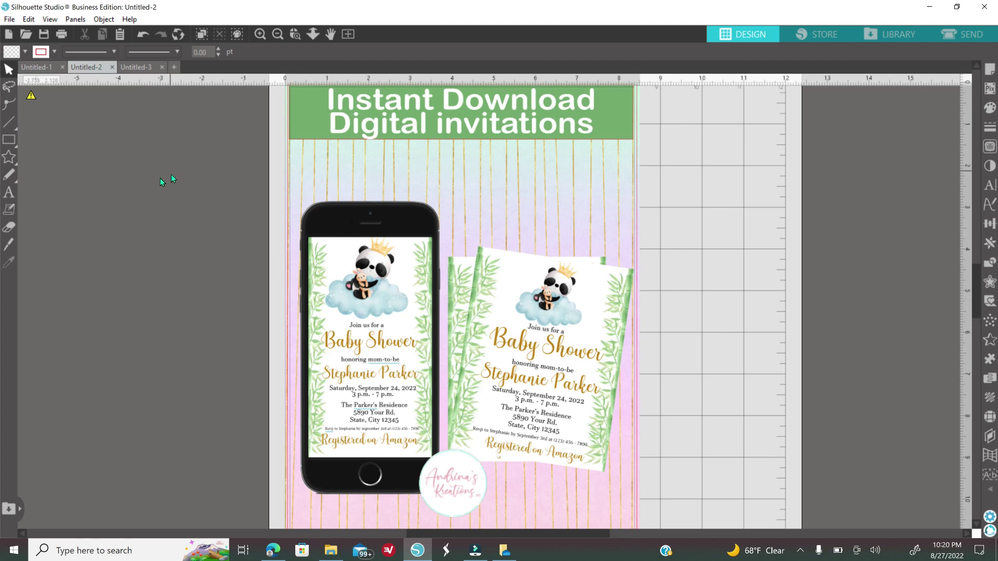
click(9, 19)
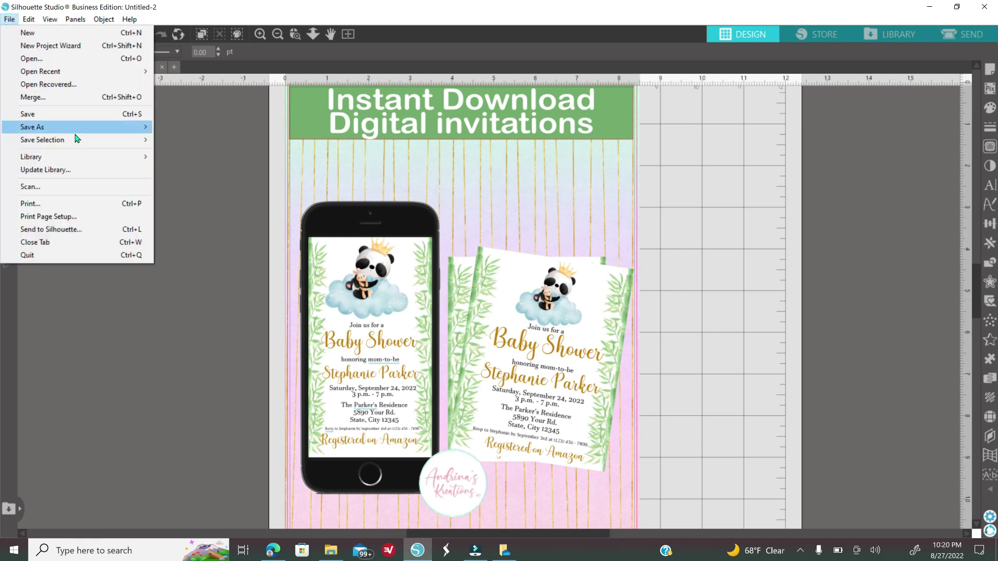
mouse_move(75, 127)
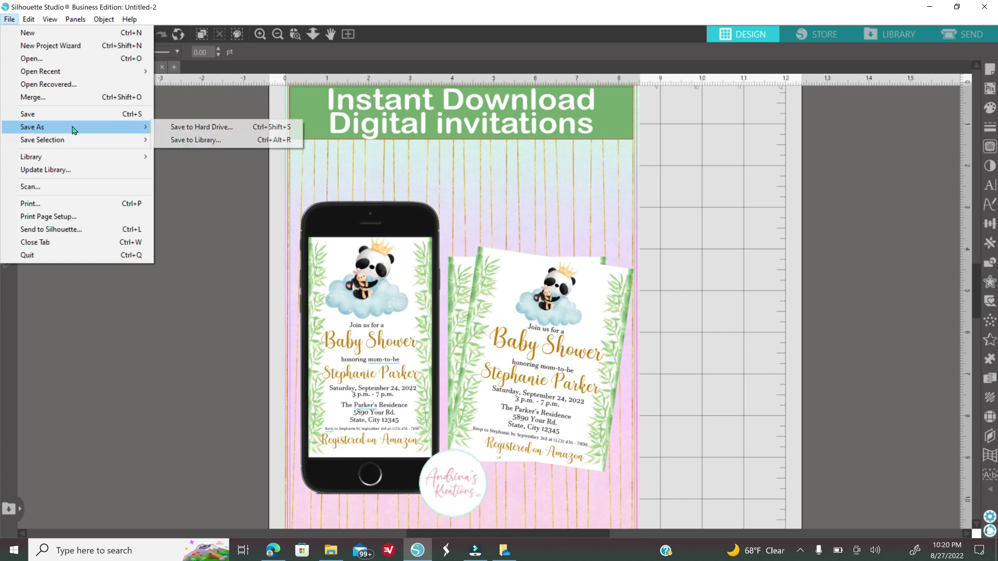
click(180, 127)
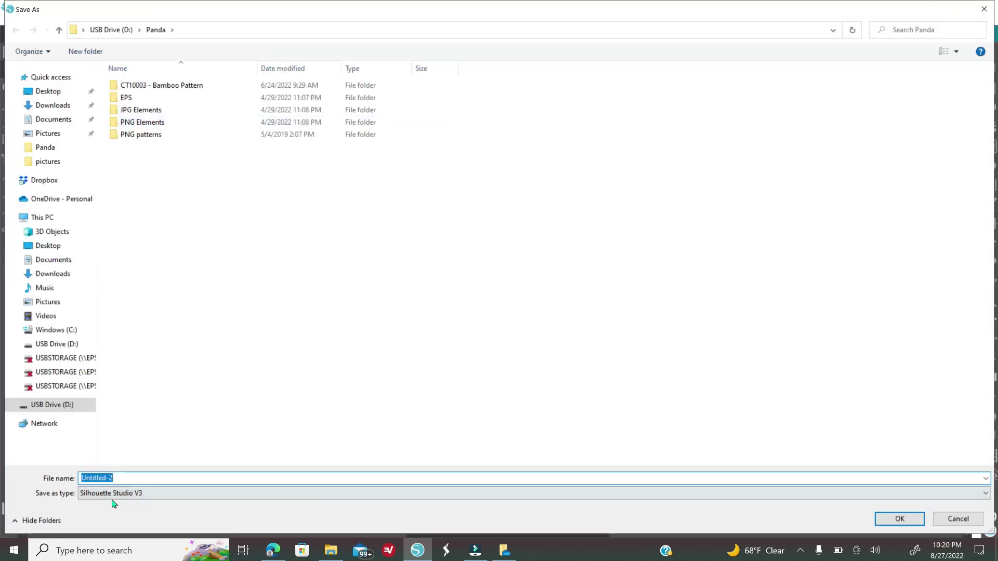
click(114, 496)
click(97, 469)
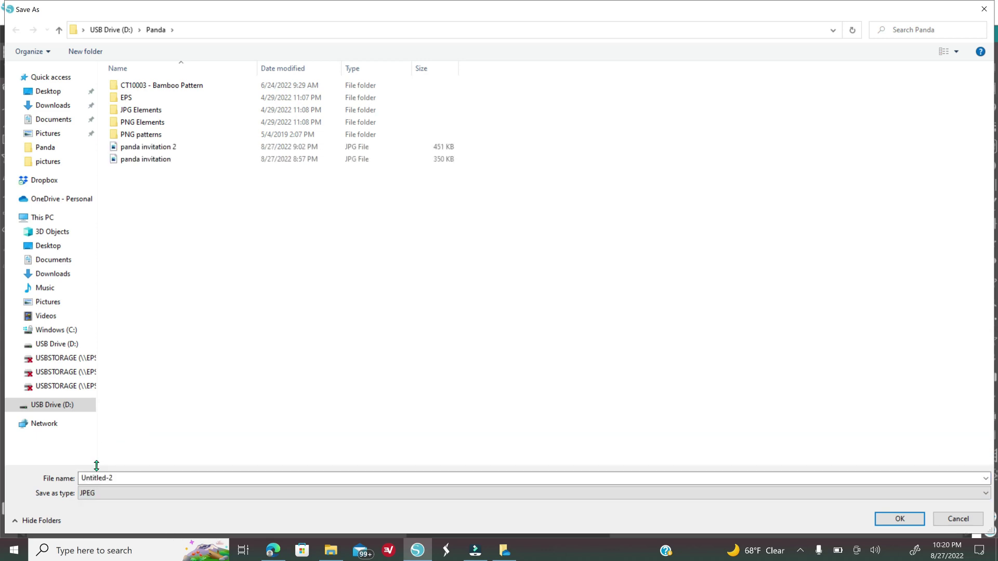
click(127, 478)
click(984, 11)
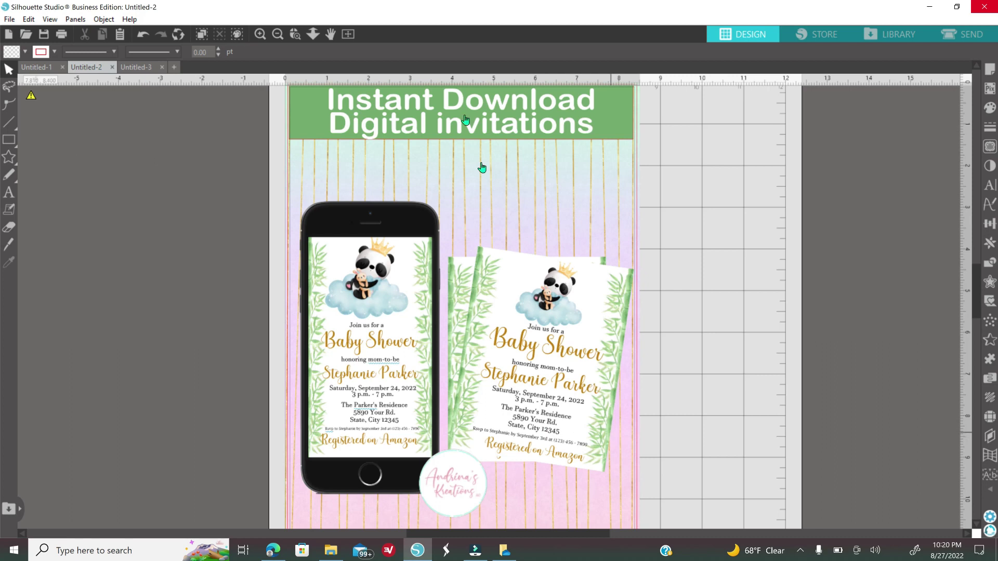
Zoom out to the whole cutting mat and start a Win+Shift+S snip of the design
click(277, 34)
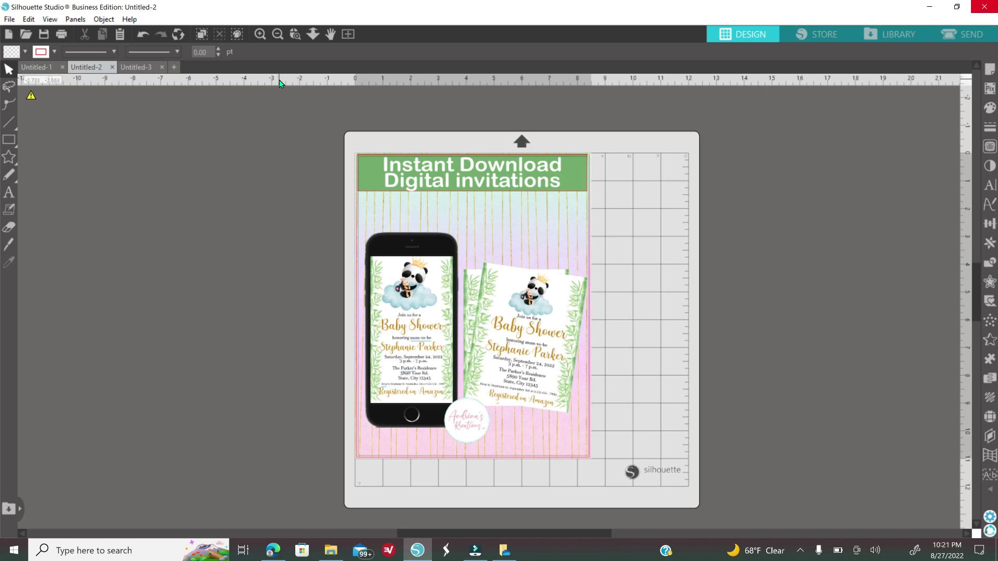
key(super+shift+s)
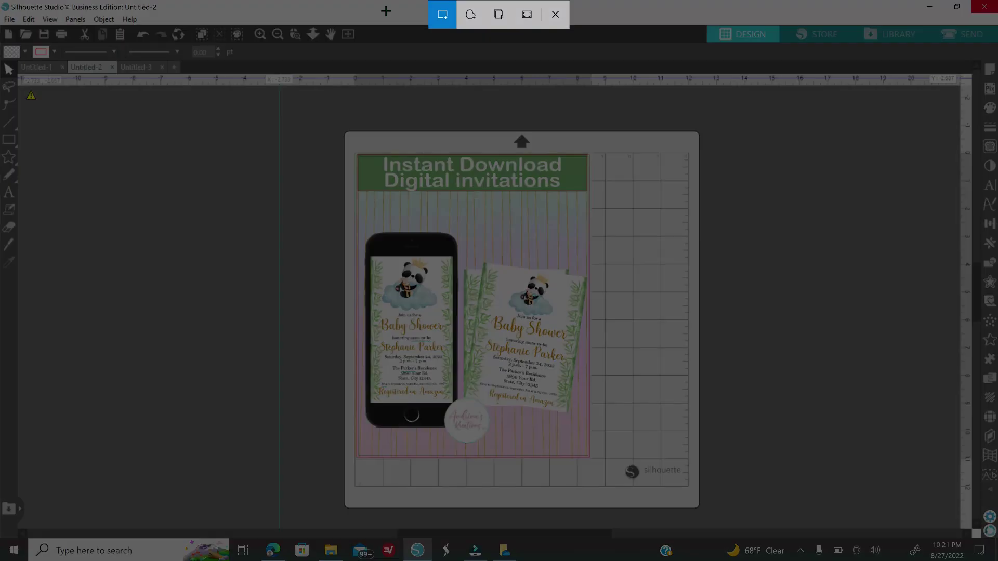
mouse_move(357, 154)
mouse_down()
mouse_move(448, 171)
mouse_move(576, 223)
mouse_move(598, 260)
mouse_move(601, 322)
mouse_move(569, 272)
mouse_move(351, 161)
mouse_up()
Cancel the screen capture and delete the stray vertical guide
click(554, 15)
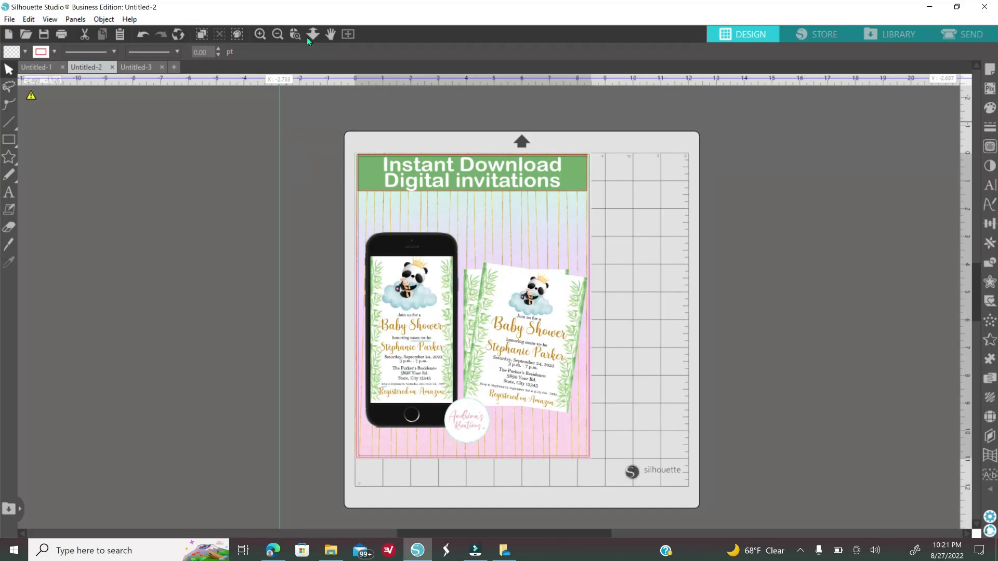
click(261, 35)
click(261, 35)
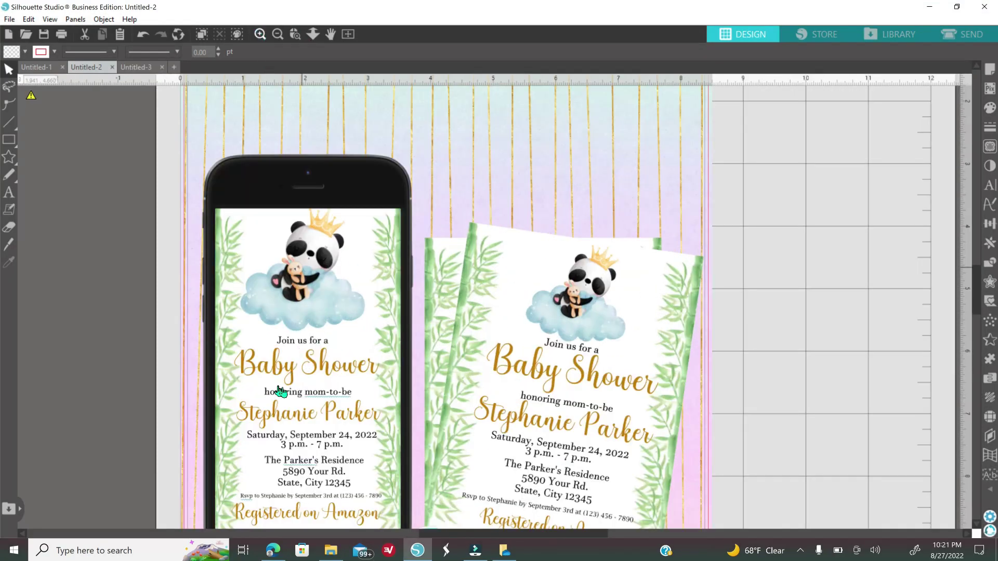
scroll(297, 446, down, 1)
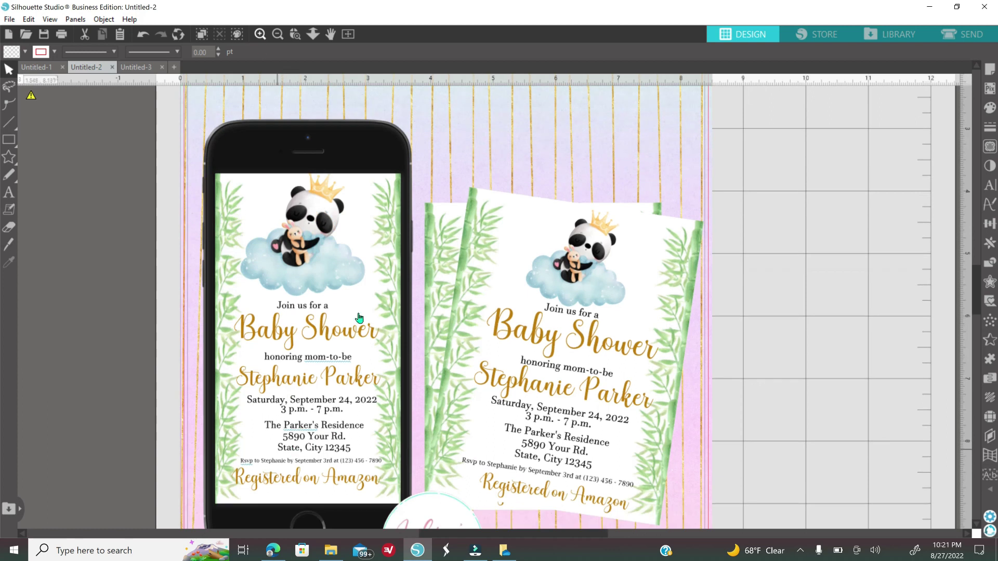
click(278, 34)
click(278, 34)
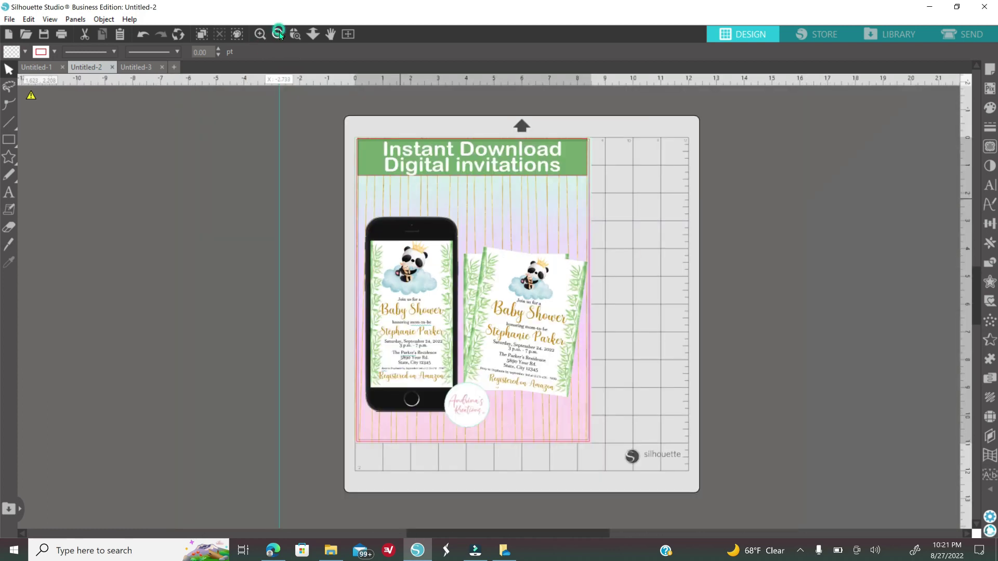
right_click(279, 193)
click(325, 263)
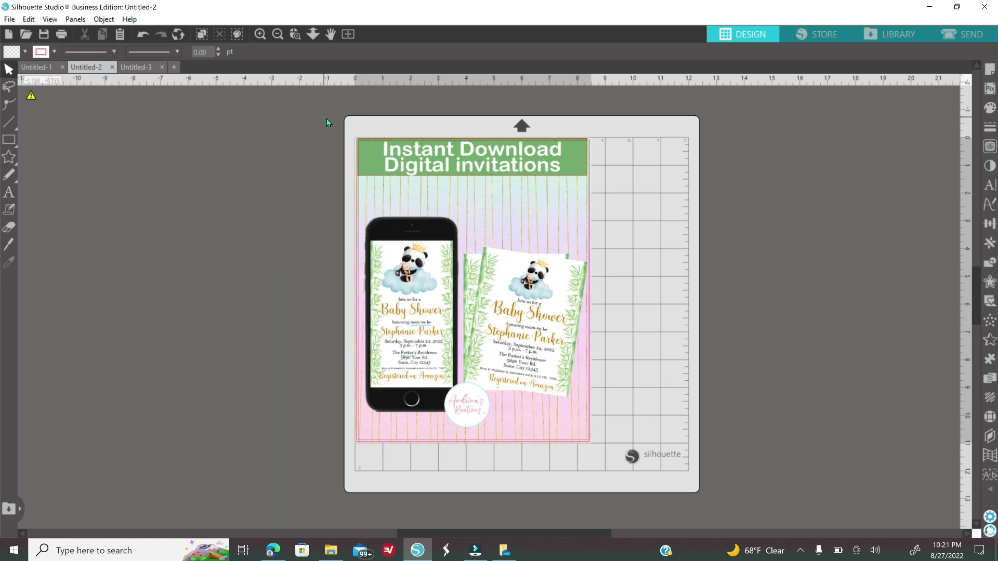
Select all invitation pieces and group them into one object, checking the result zoomed in
key(ctrl+a)
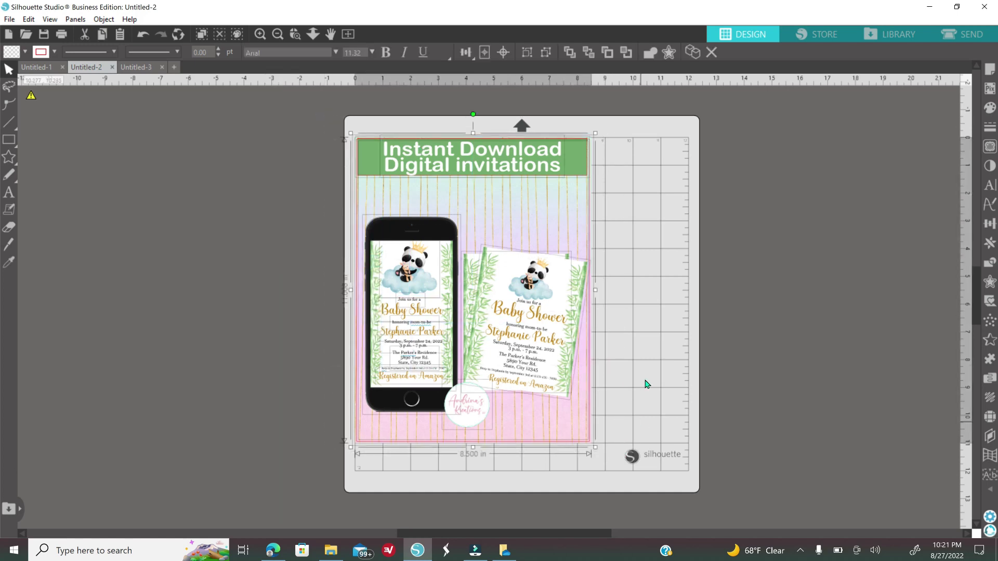
right_click(646, 384)
click(671, 235)
click(257, 36)
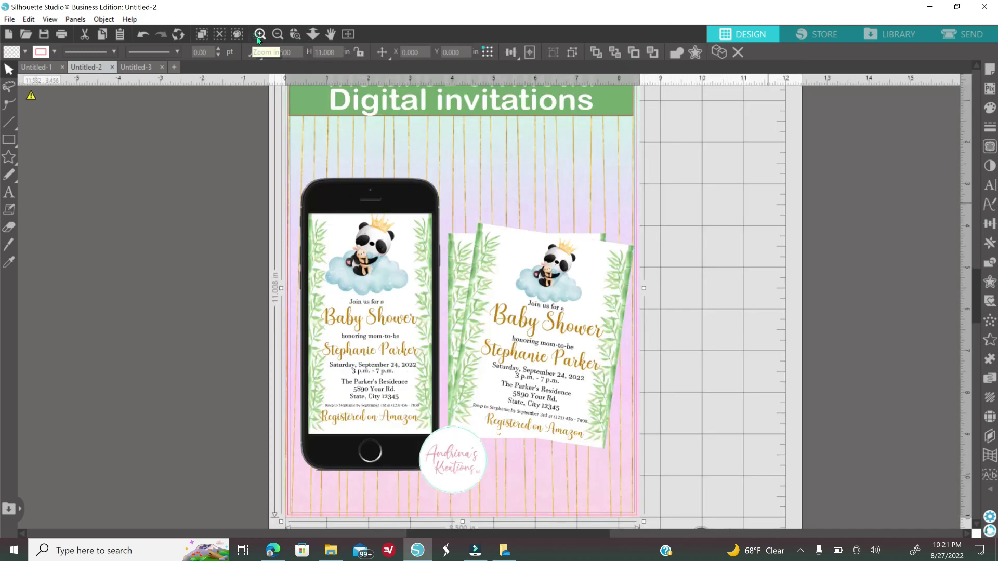
click(258, 35)
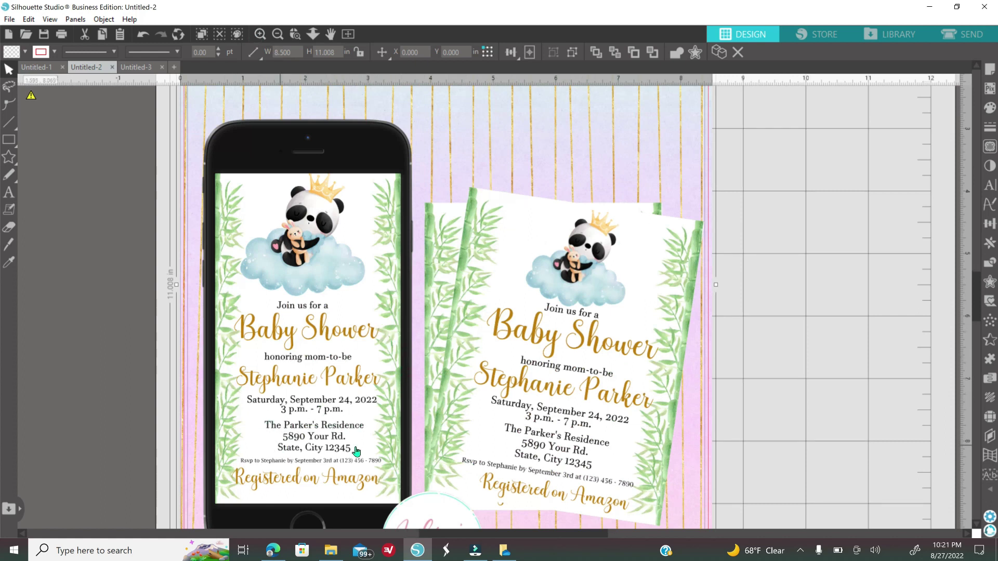
click(277, 34)
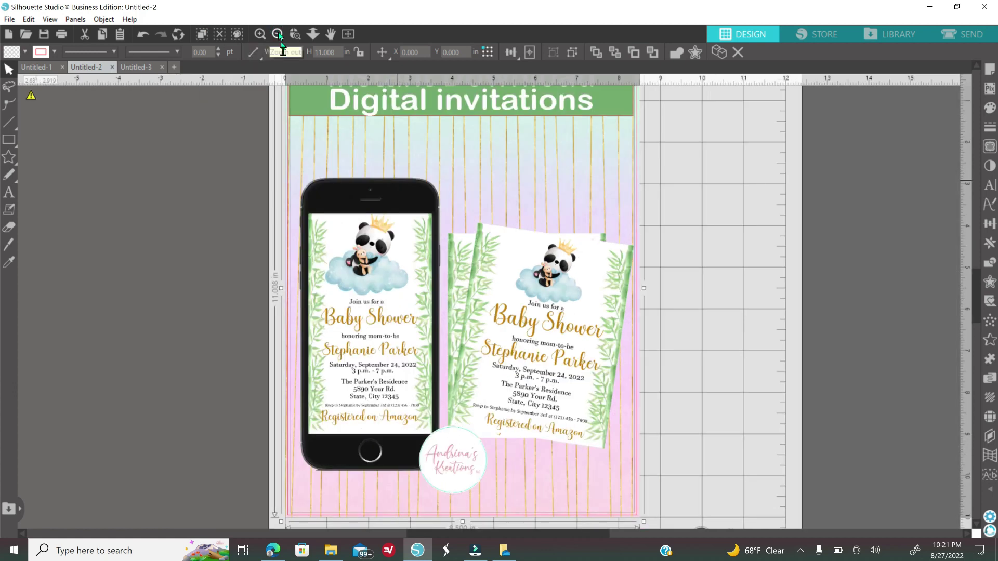
click(278, 33)
scroll(312, 155, up, 1)
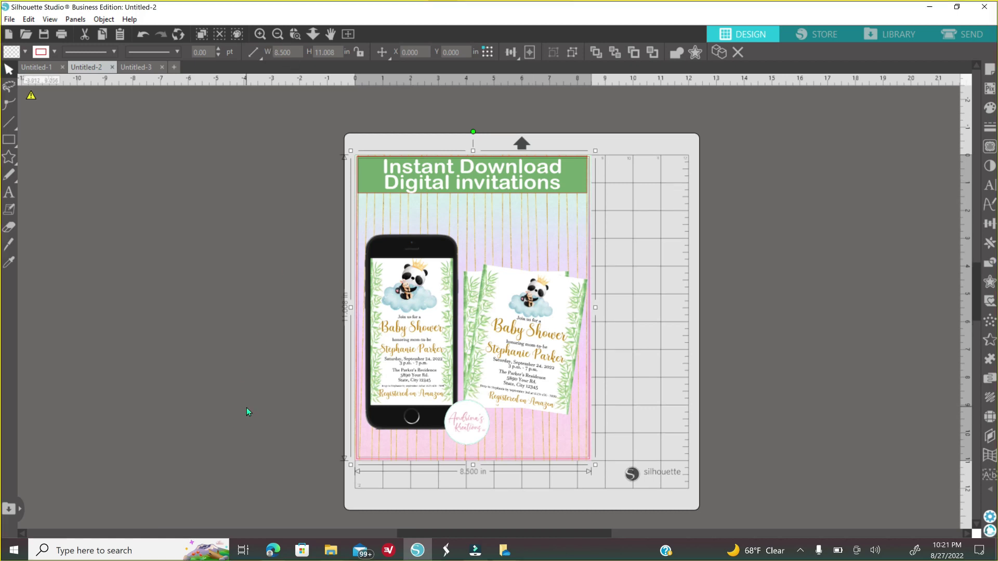
Snip the invitation mock-up from its top-left to bottom-right corner with Win+Shift+S
key(super+shift+s)
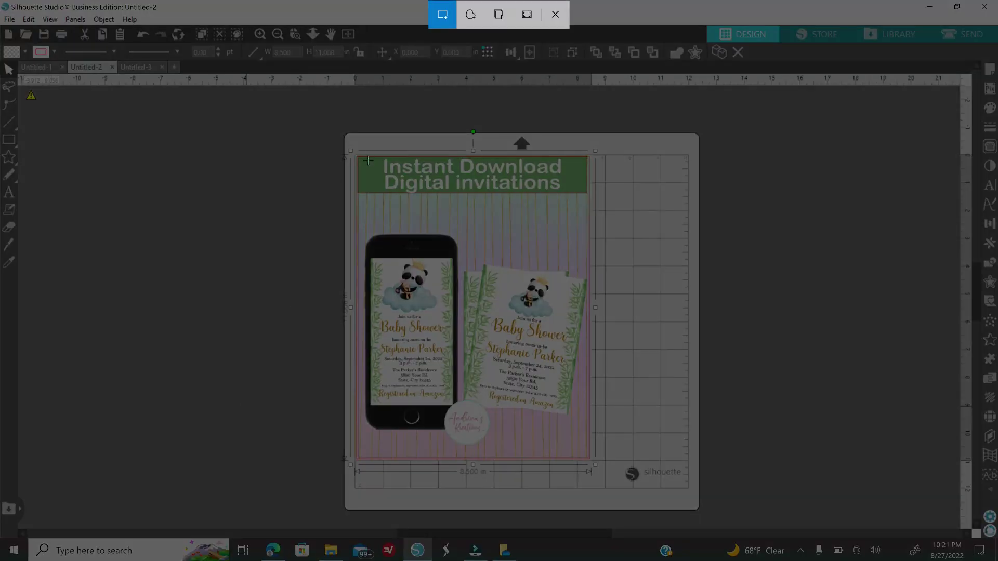
mouse_move(363, 159)
mouse_down()
mouse_move(494, 168)
mouse_move(582, 213)
mouse_move(593, 271)
mouse_move(587, 457)
mouse_up()
drag(587, 458, 588, 458)
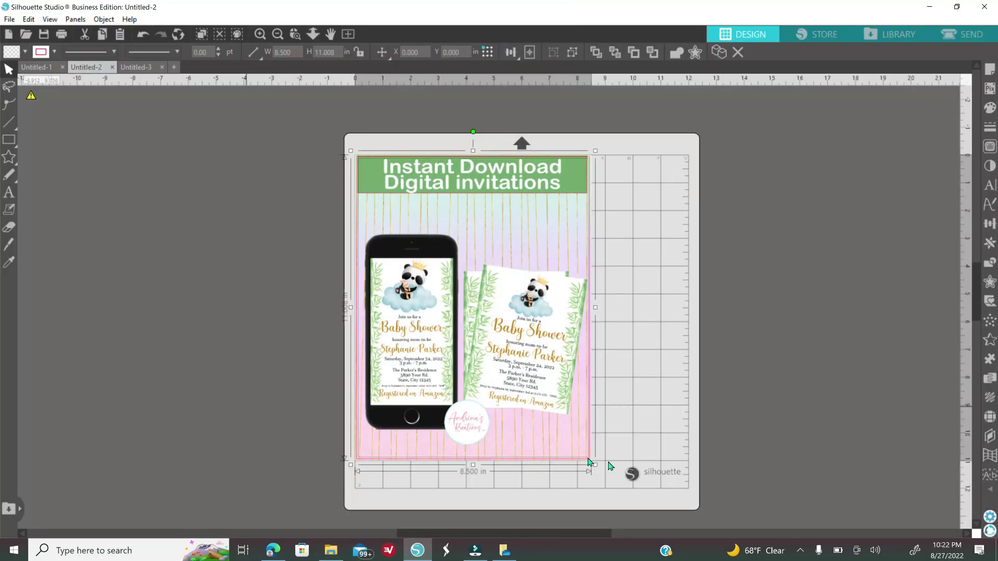
Open the snip from the notifications, view it at 140%, then close Snip & Sketch
click(979, 550)
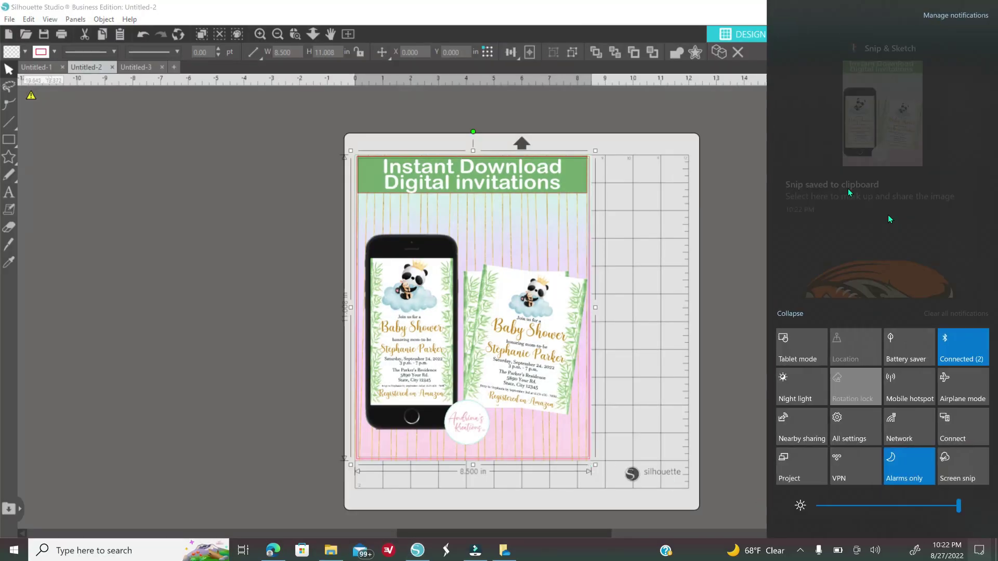
click(887, 114)
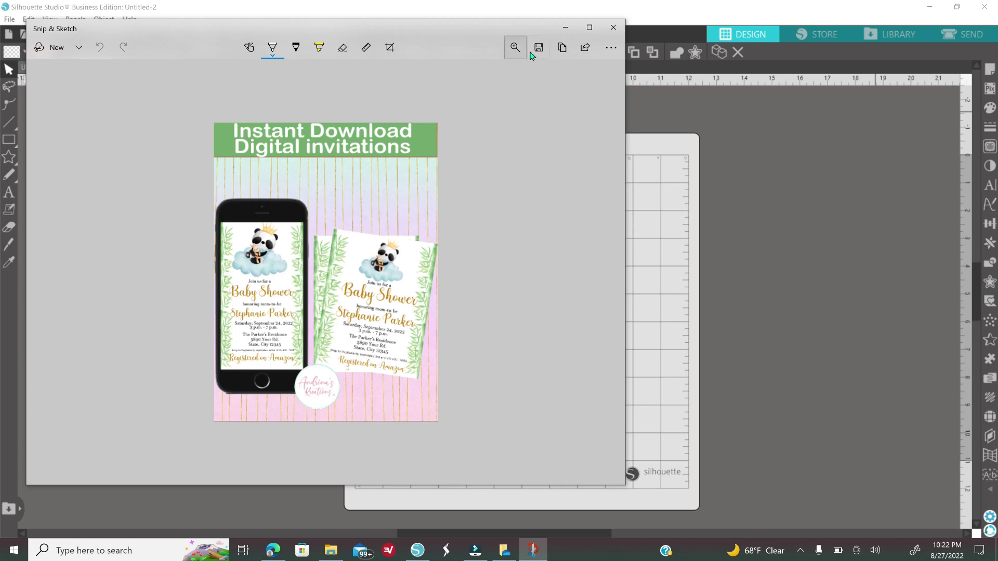
click(519, 53)
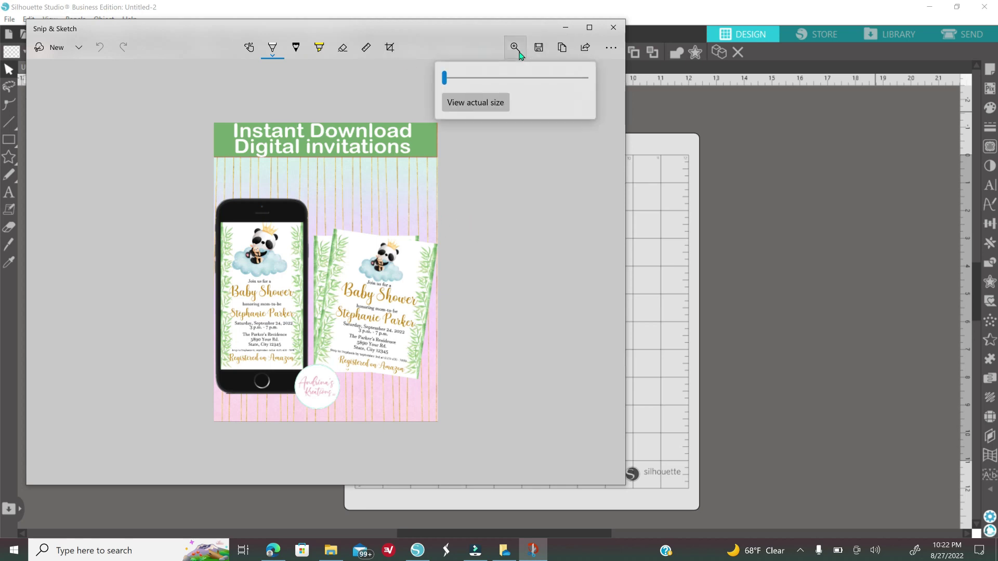
drag(445, 78, 467, 79)
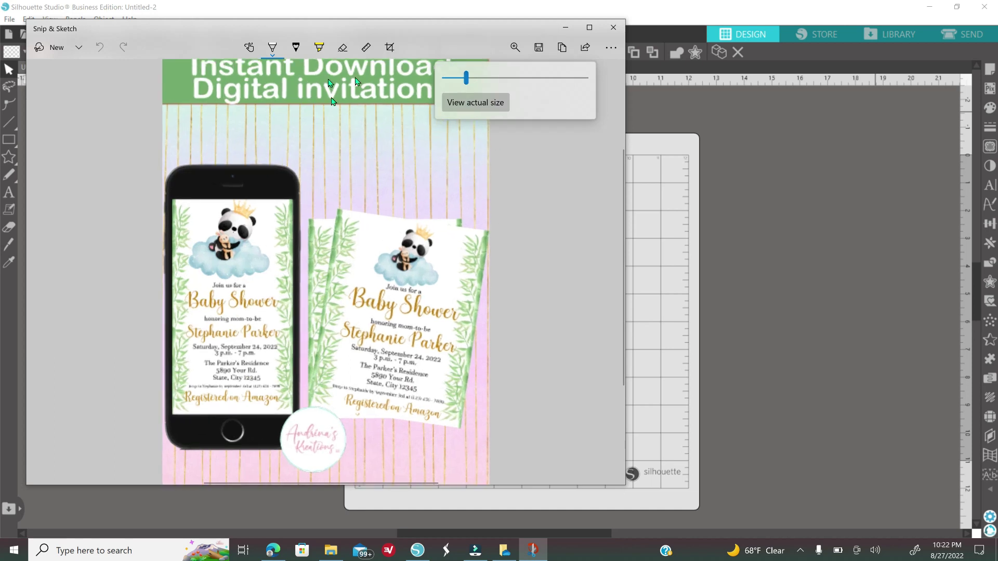
click(613, 30)
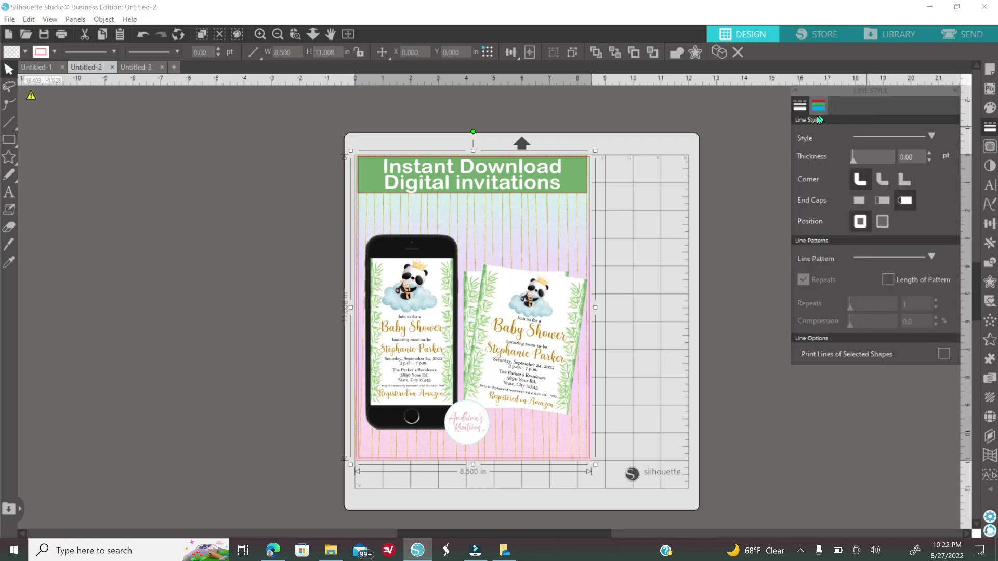
Deselect the design to hide its handles and start a new Win+Shift+S capture
click(818, 107)
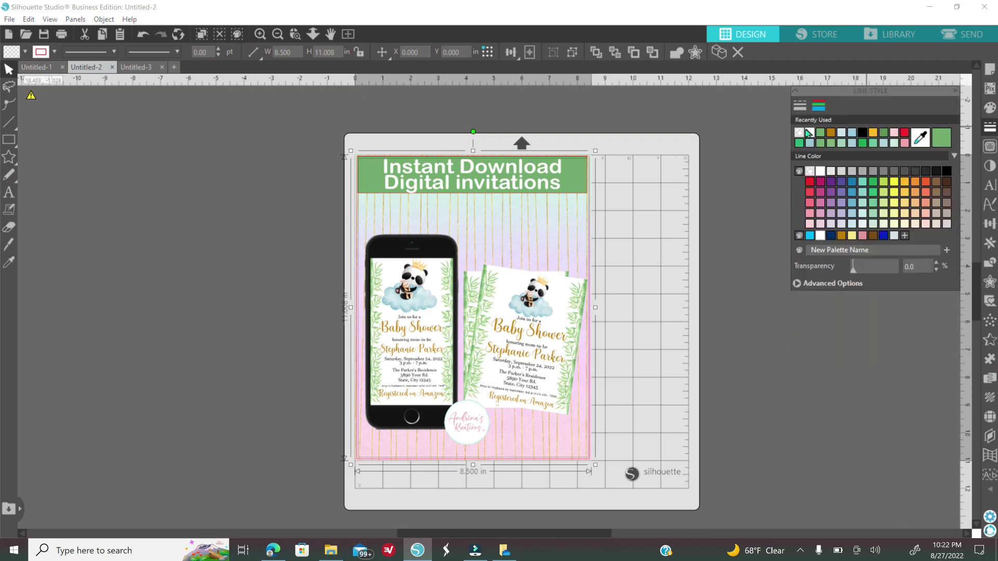
click(701, 221)
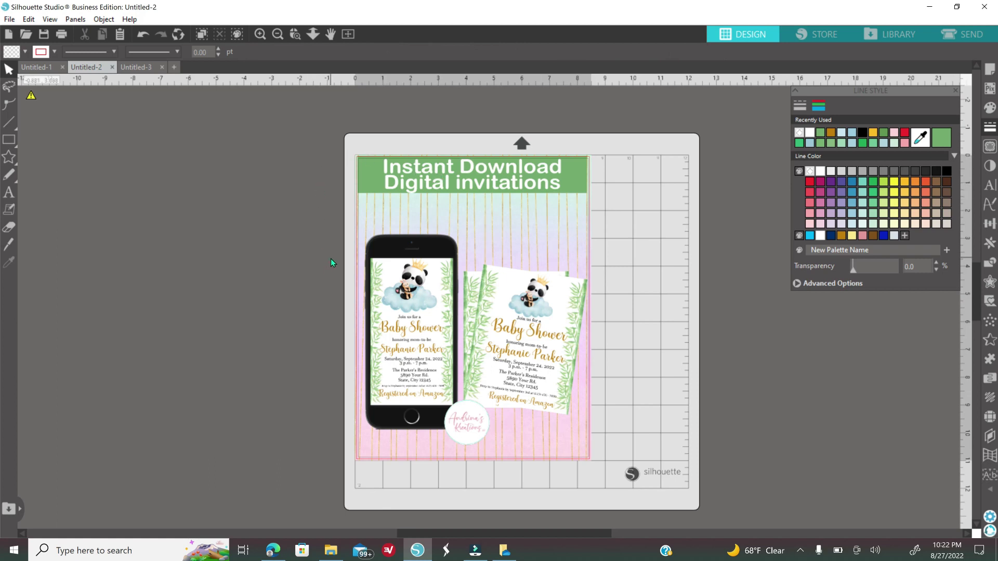
key(super+shift+s)
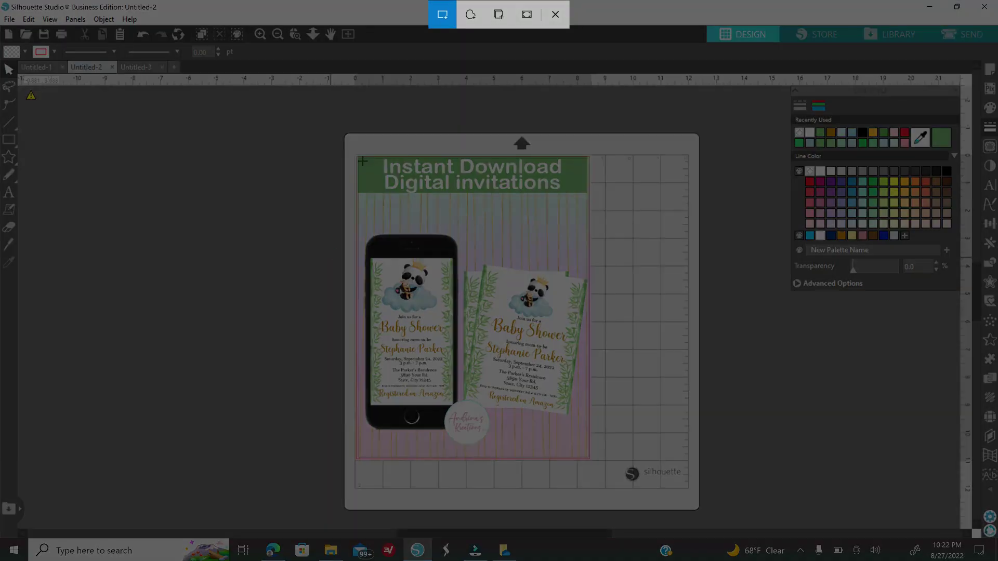
Capture the invitation area without handles and open the new snip in Snip & Sketch
drag(362, 161, 588, 450)
key(super+a)
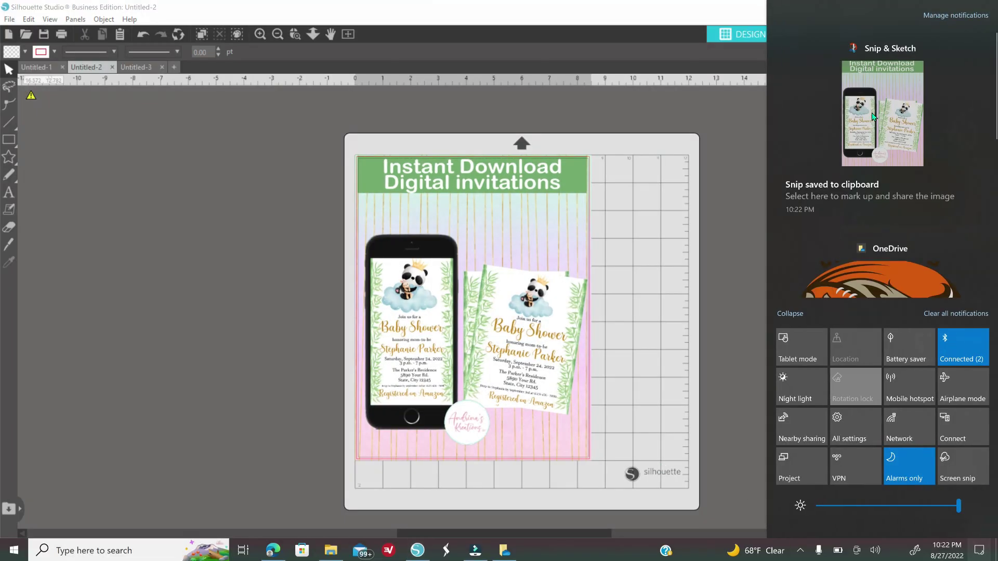
click(883, 145)
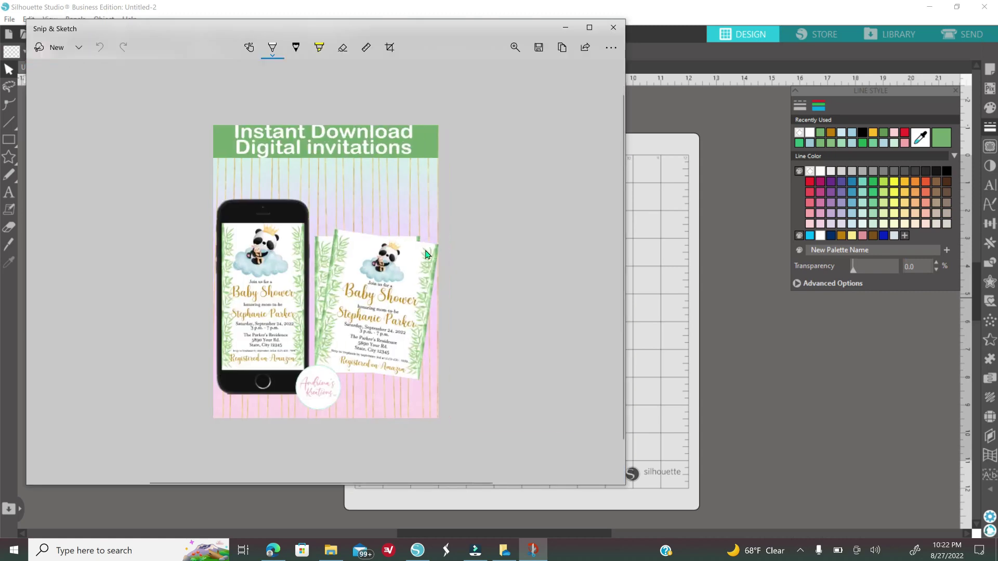